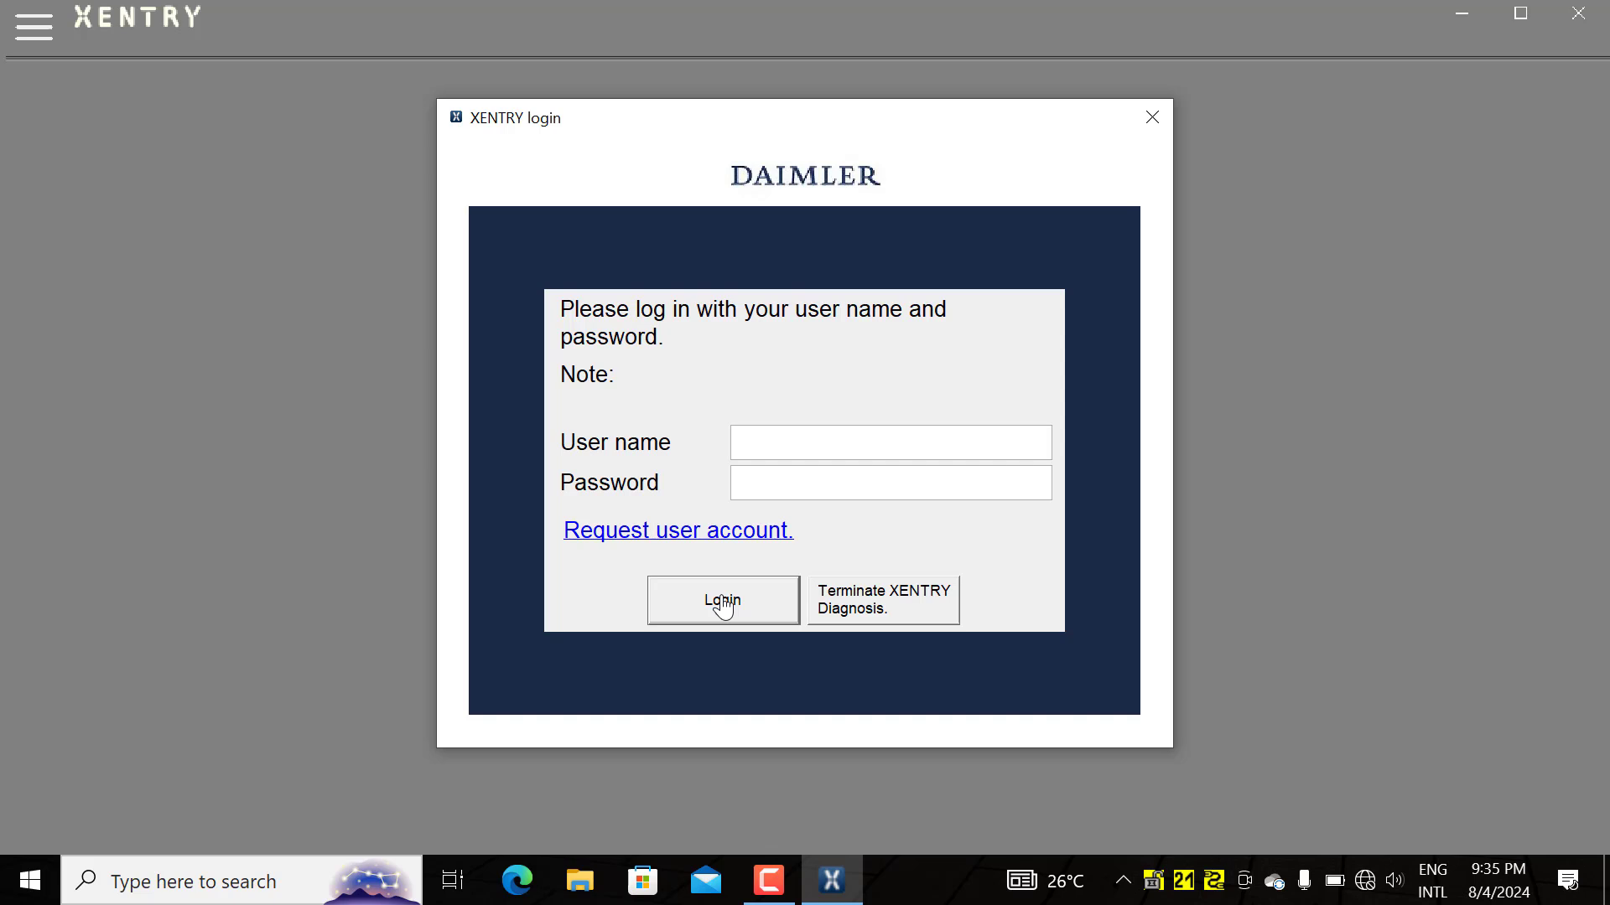
Step: Log in offline and start a diagnosis for the Mercedes-Benz passenger car model series C (205)
{"action": "left_click", "coordinate": [723, 602]}
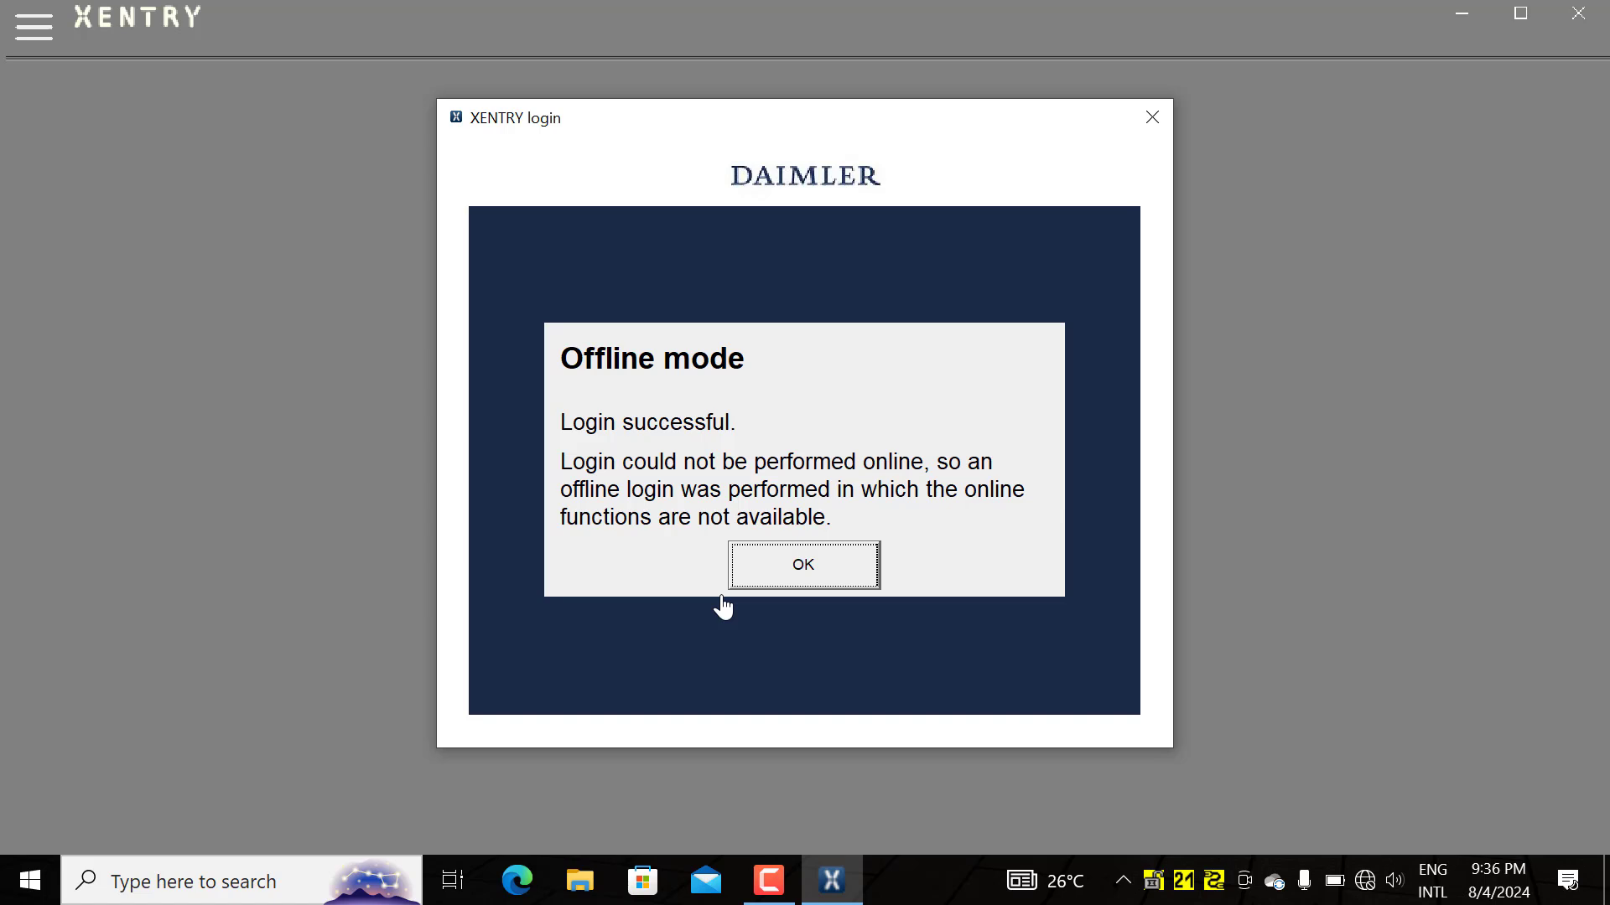
{"action": "left_click", "coordinate": [763, 586]}
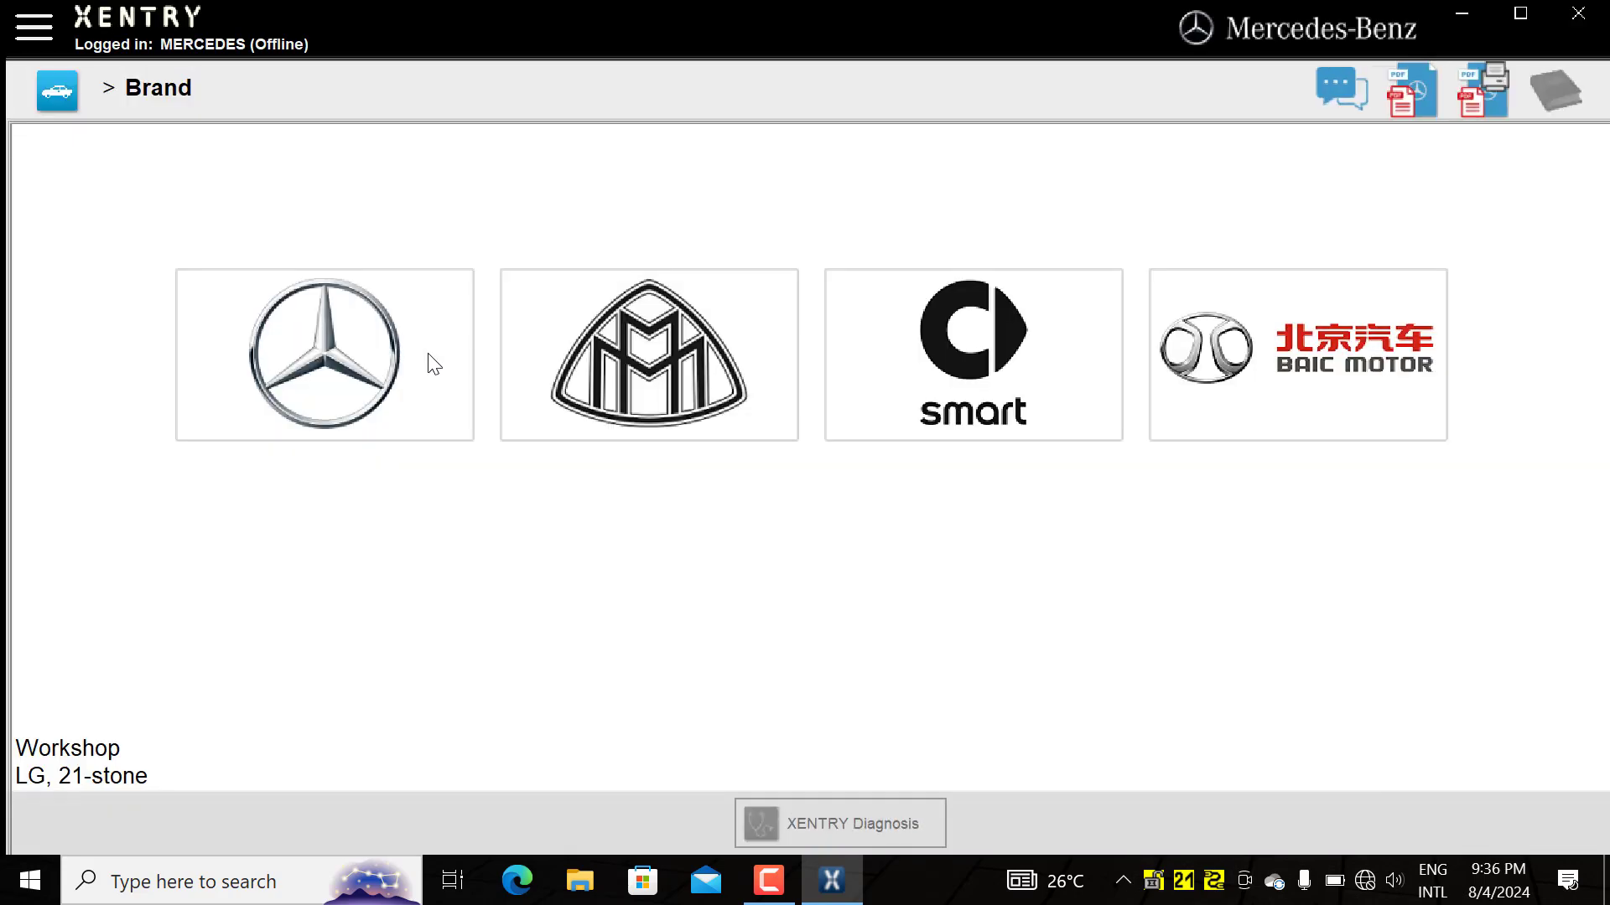
{"action": "left_click", "coordinate": [328, 364]}
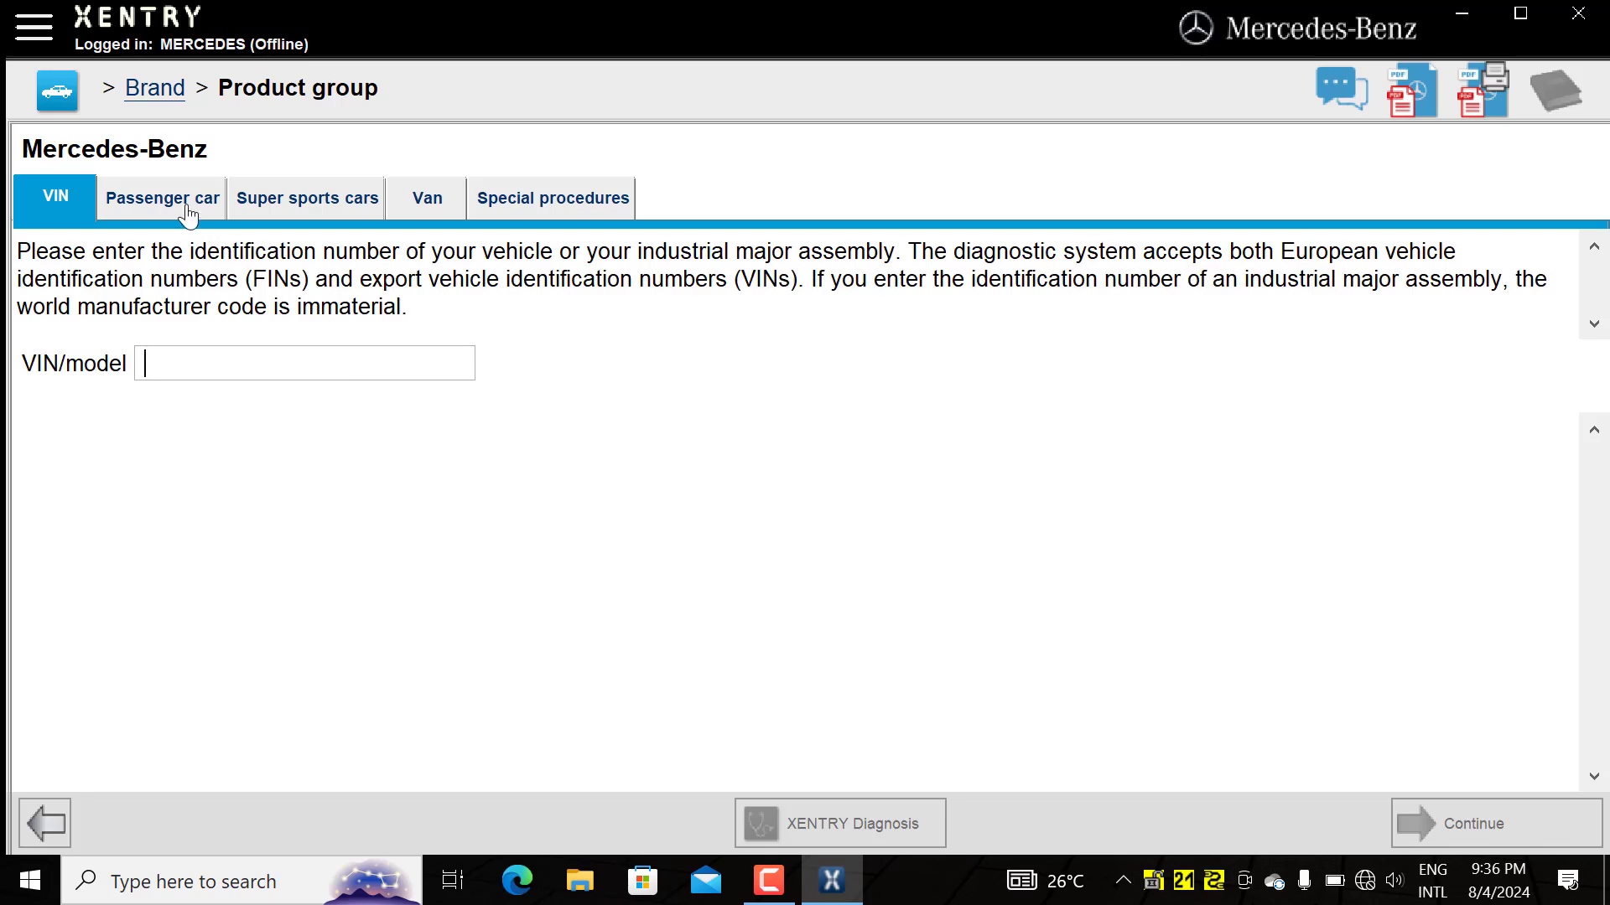
{"action": "left_click", "coordinate": [188, 217]}
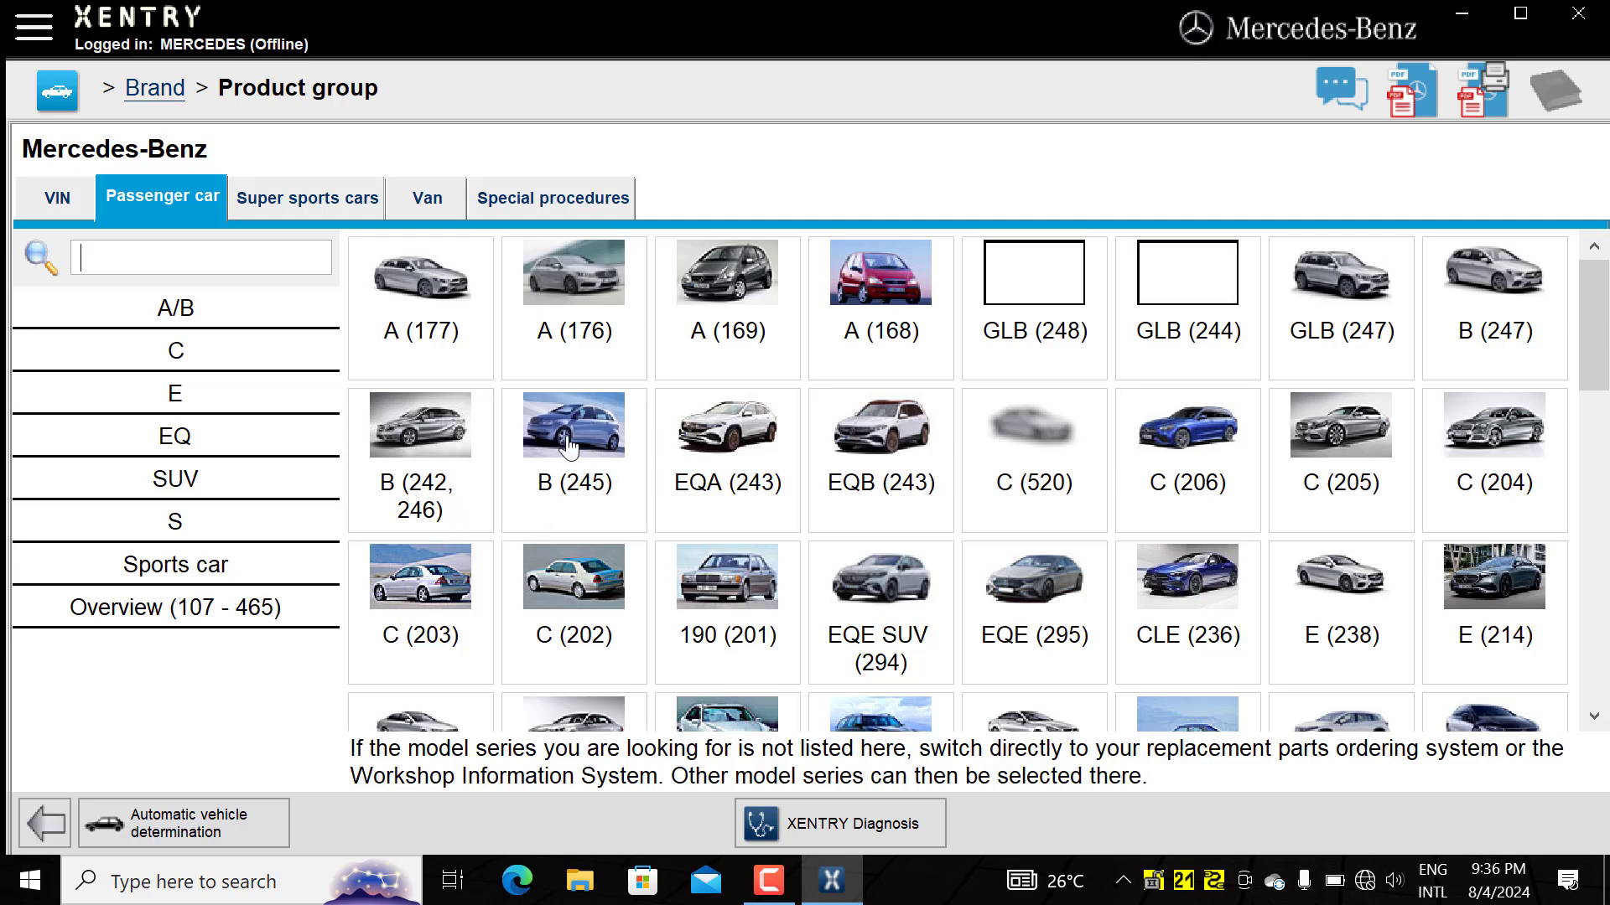
{"action": "left_click", "coordinate": [1318, 469]}
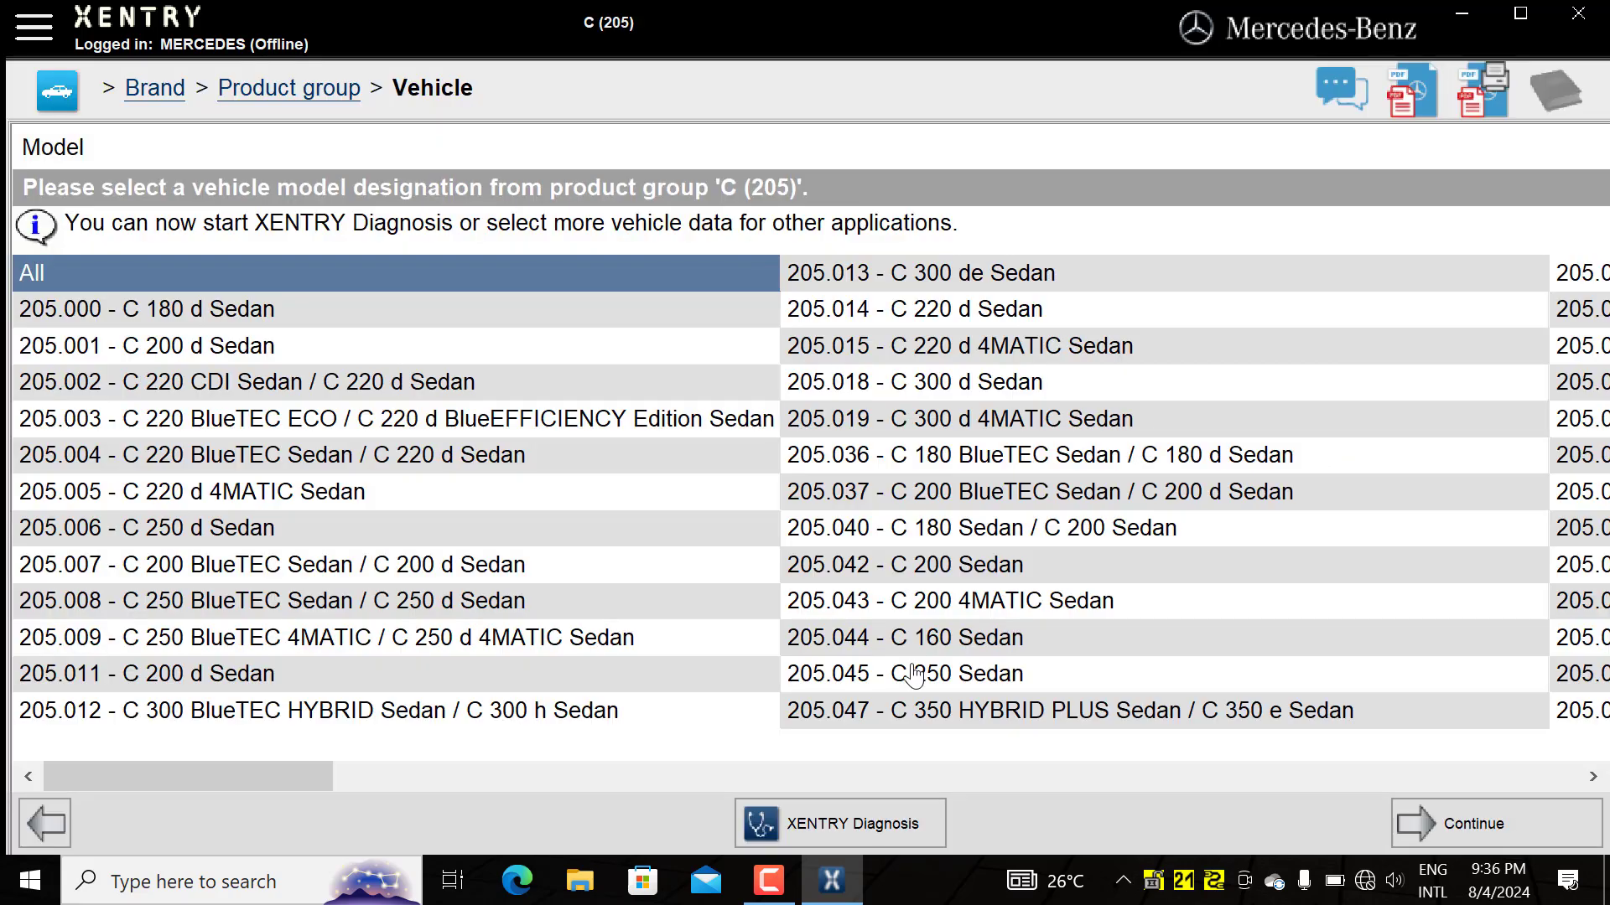
{"action": "left_click", "coordinate": [890, 833]}
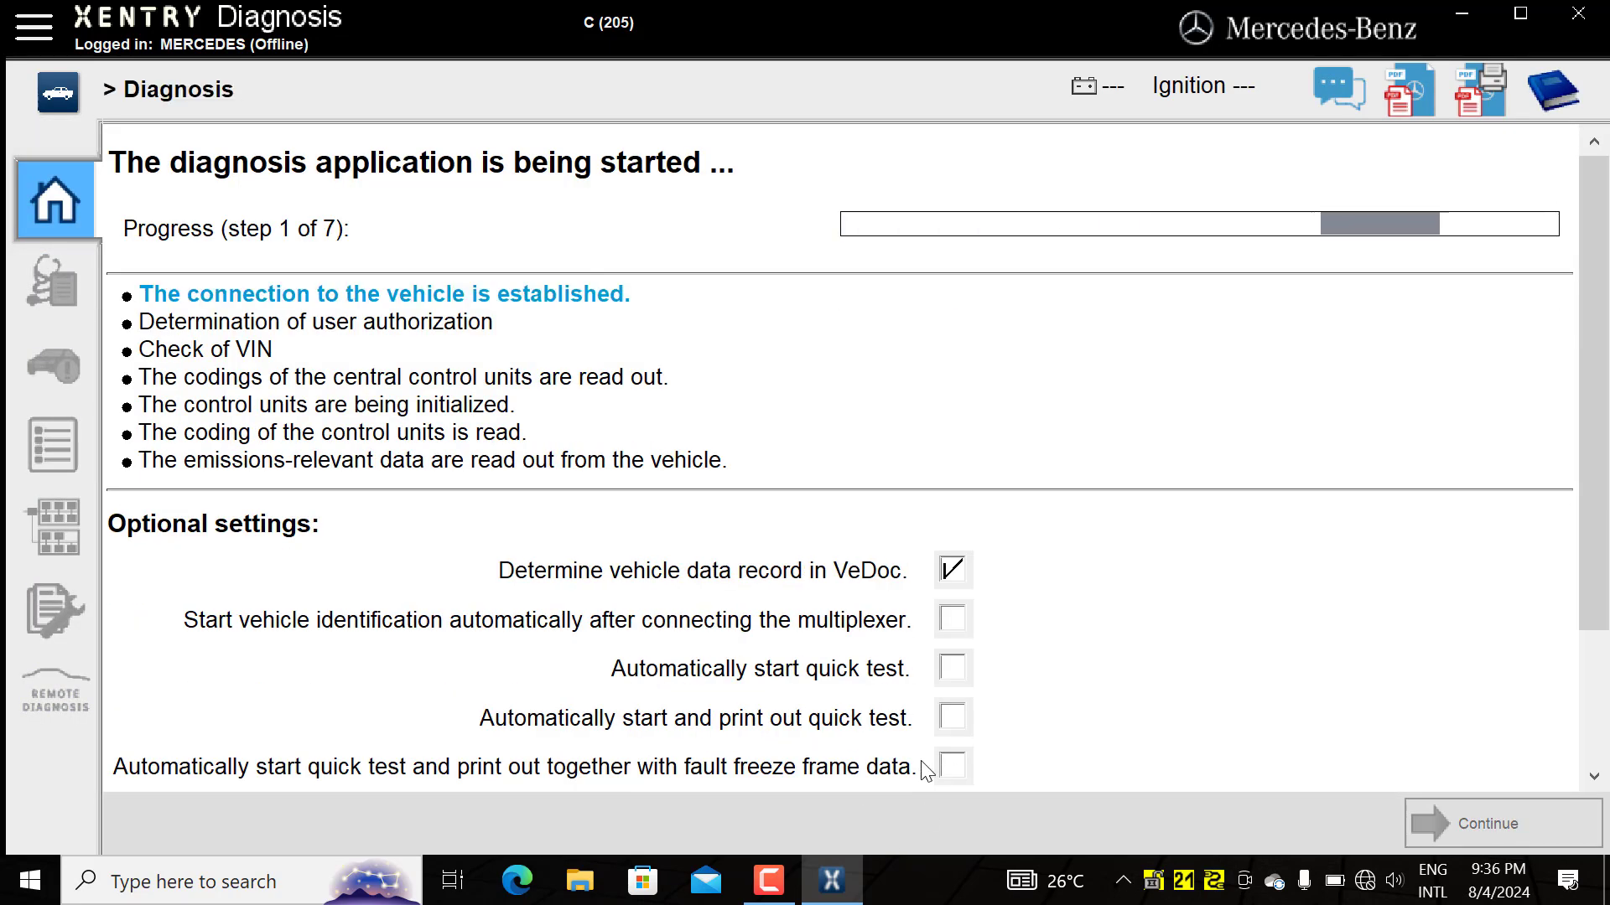
Step: Enable the automatic start of the quick test and turn off determining the vehicle data record in VeDoc
{"action": "left_click", "coordinate": [959, 676]}
{"action": "left_click", "coordinate": [956, 575]}
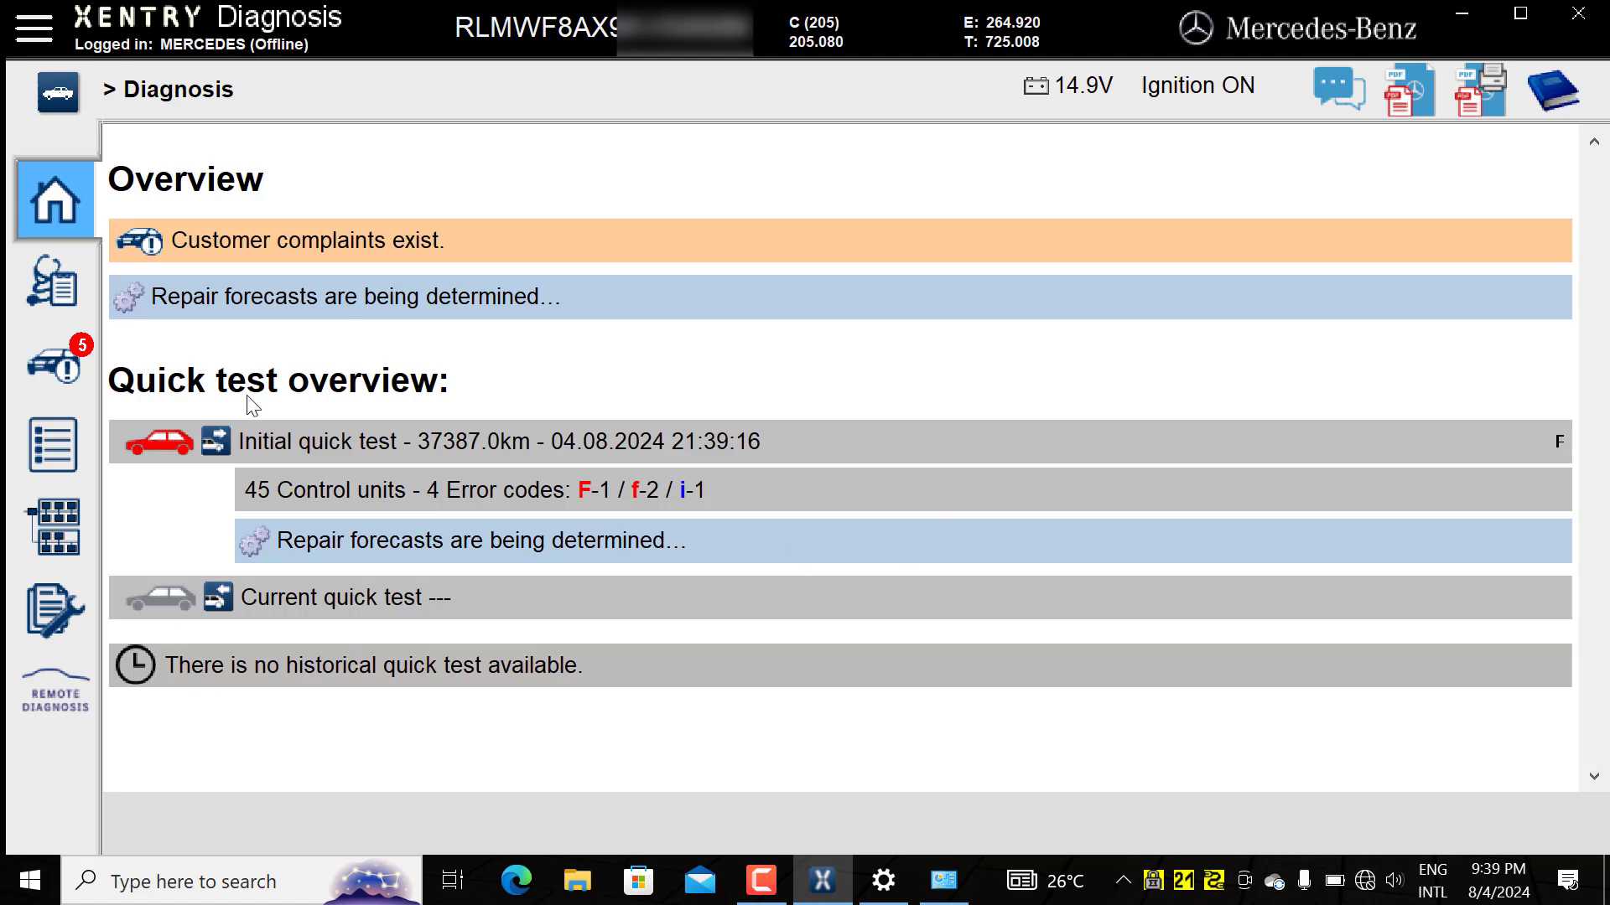
Step: Open the N10/6 front signal acquisition and actuation module from the quick test's control unit list, accepting the safety information and replacement notes
{"action": "left_click", "coordinate": [55, 280]}
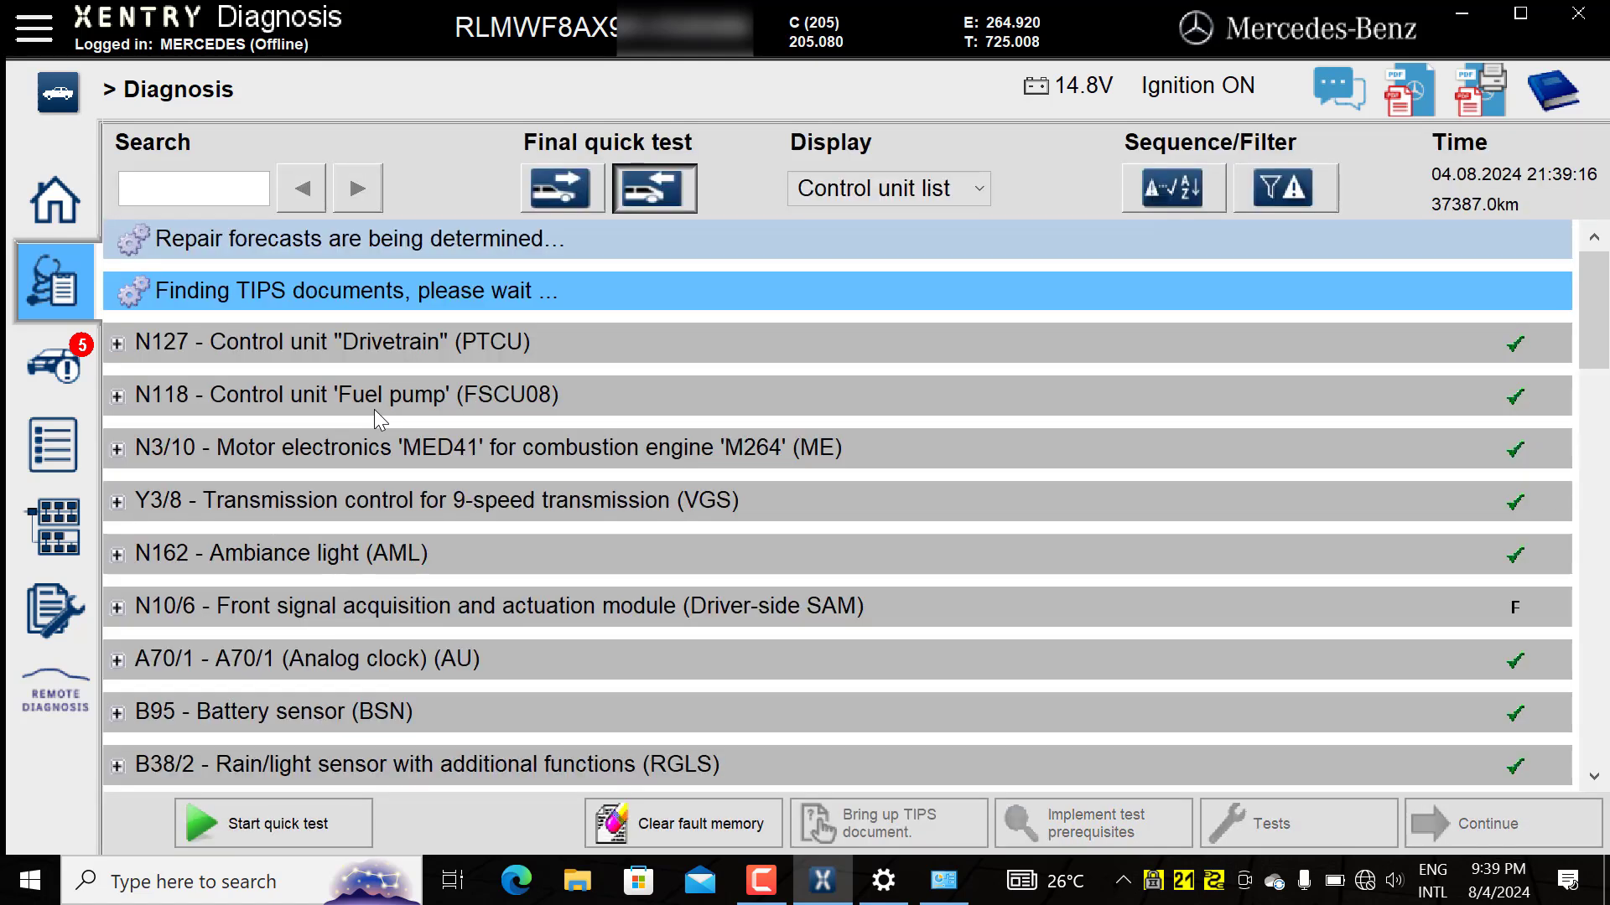
{"action": "scroll", "coordinate": [609, 457], "scroll_direction": "down", "scroll_amount": 3}
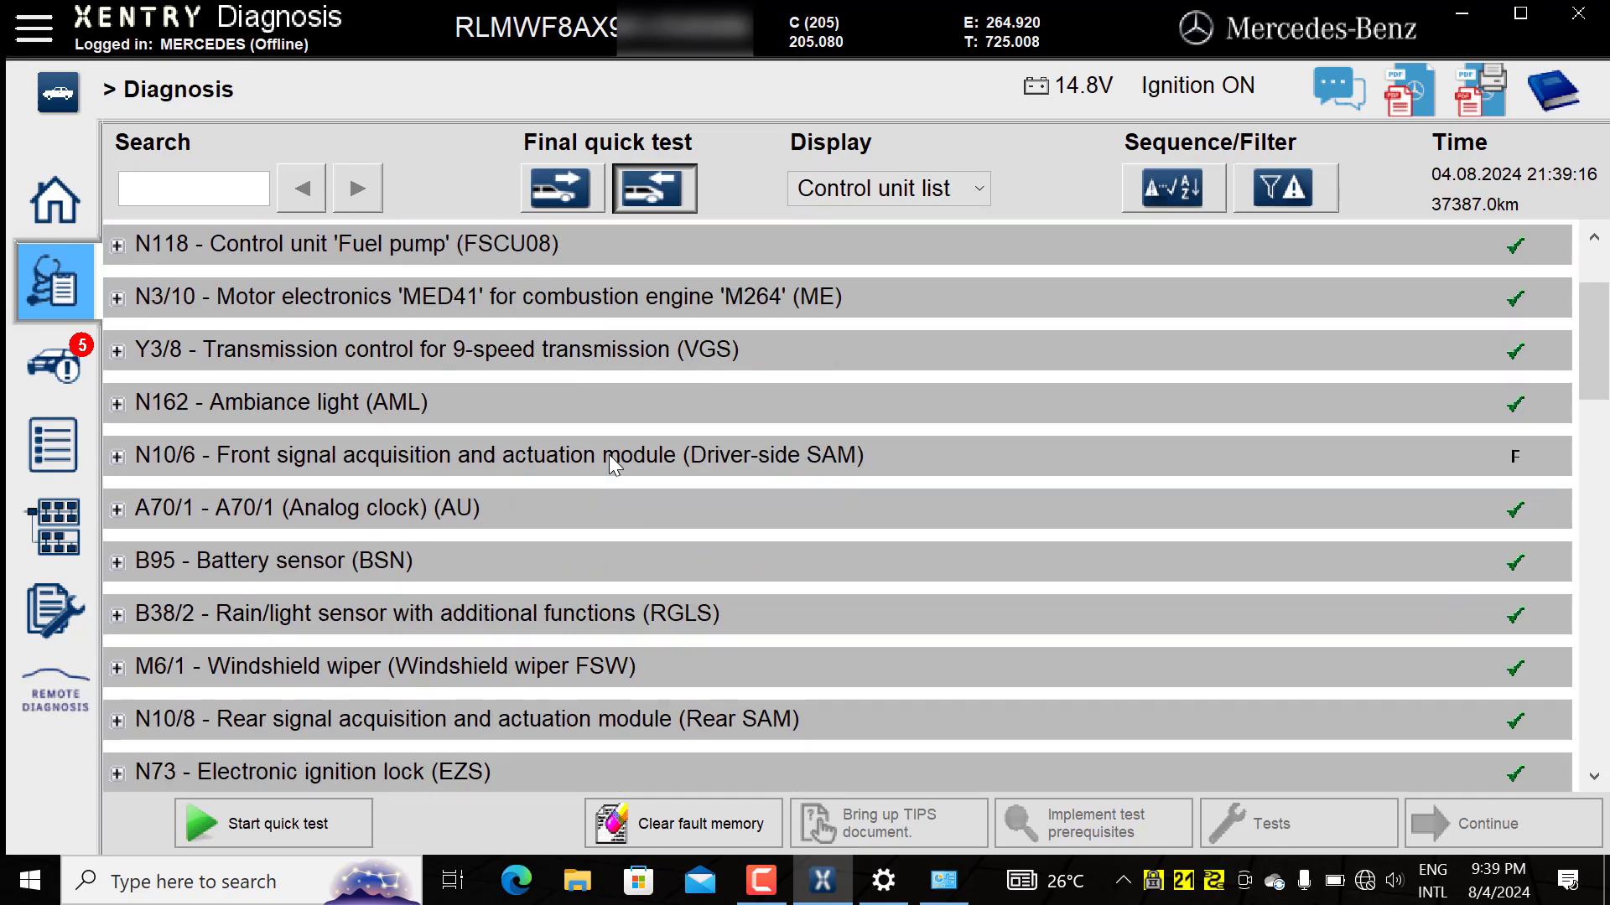
{"action": "scroll", "coordinate": [611, 458], "scroll_direction": "down", "scroll_amount": 18}
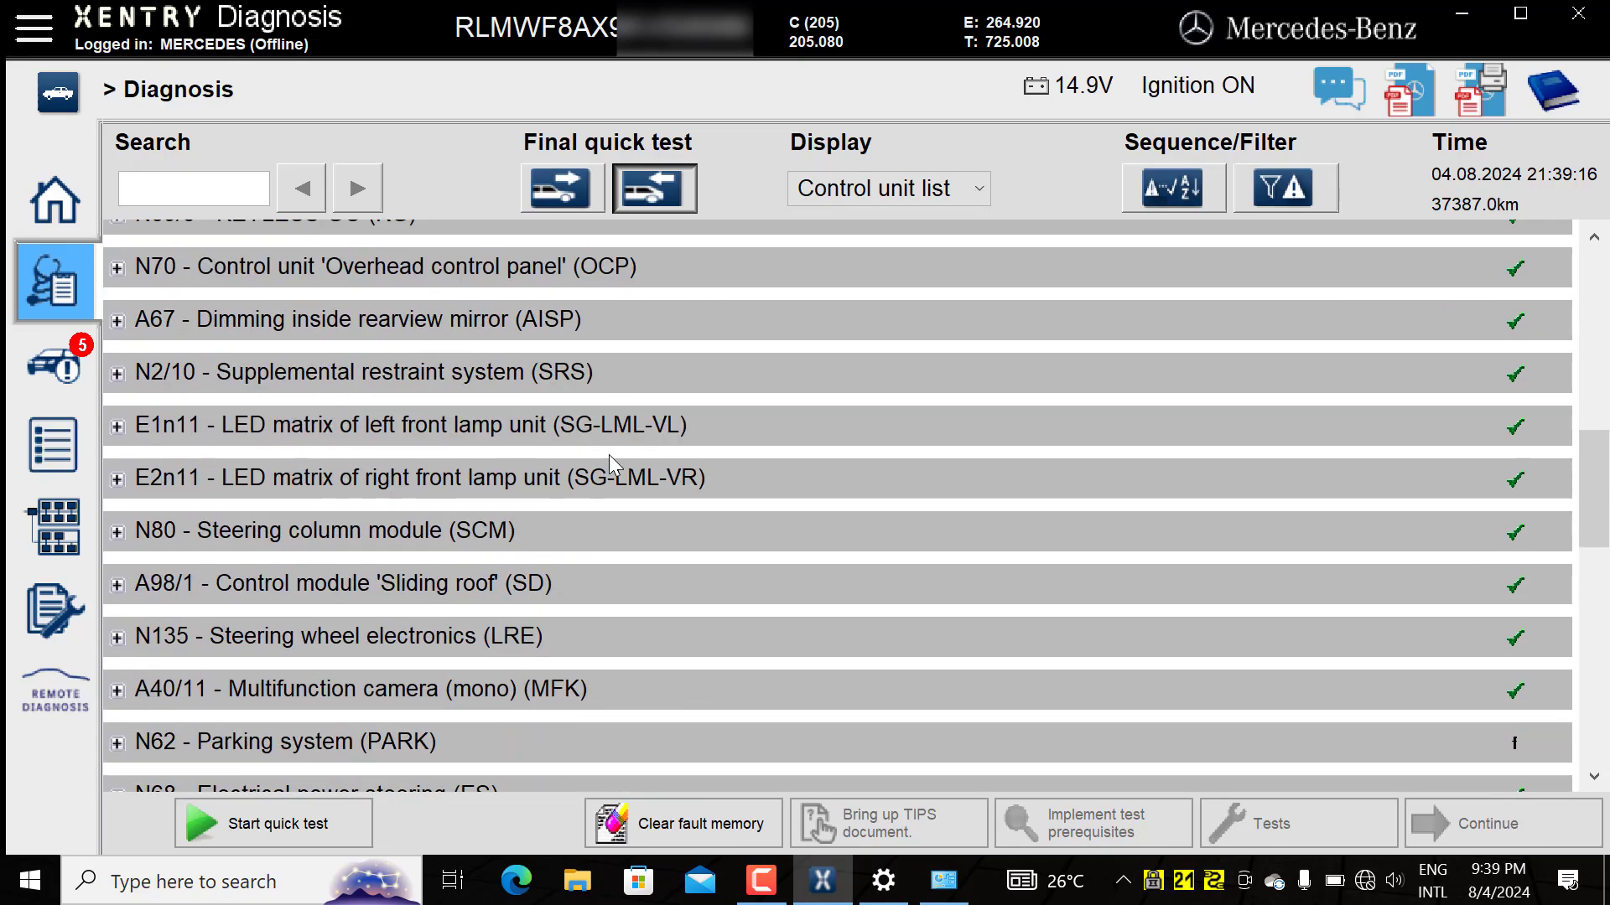
{"action": "scroll", "coordinate": [609, 454], "scroll_direction": "down", "scroll_amount": 5}
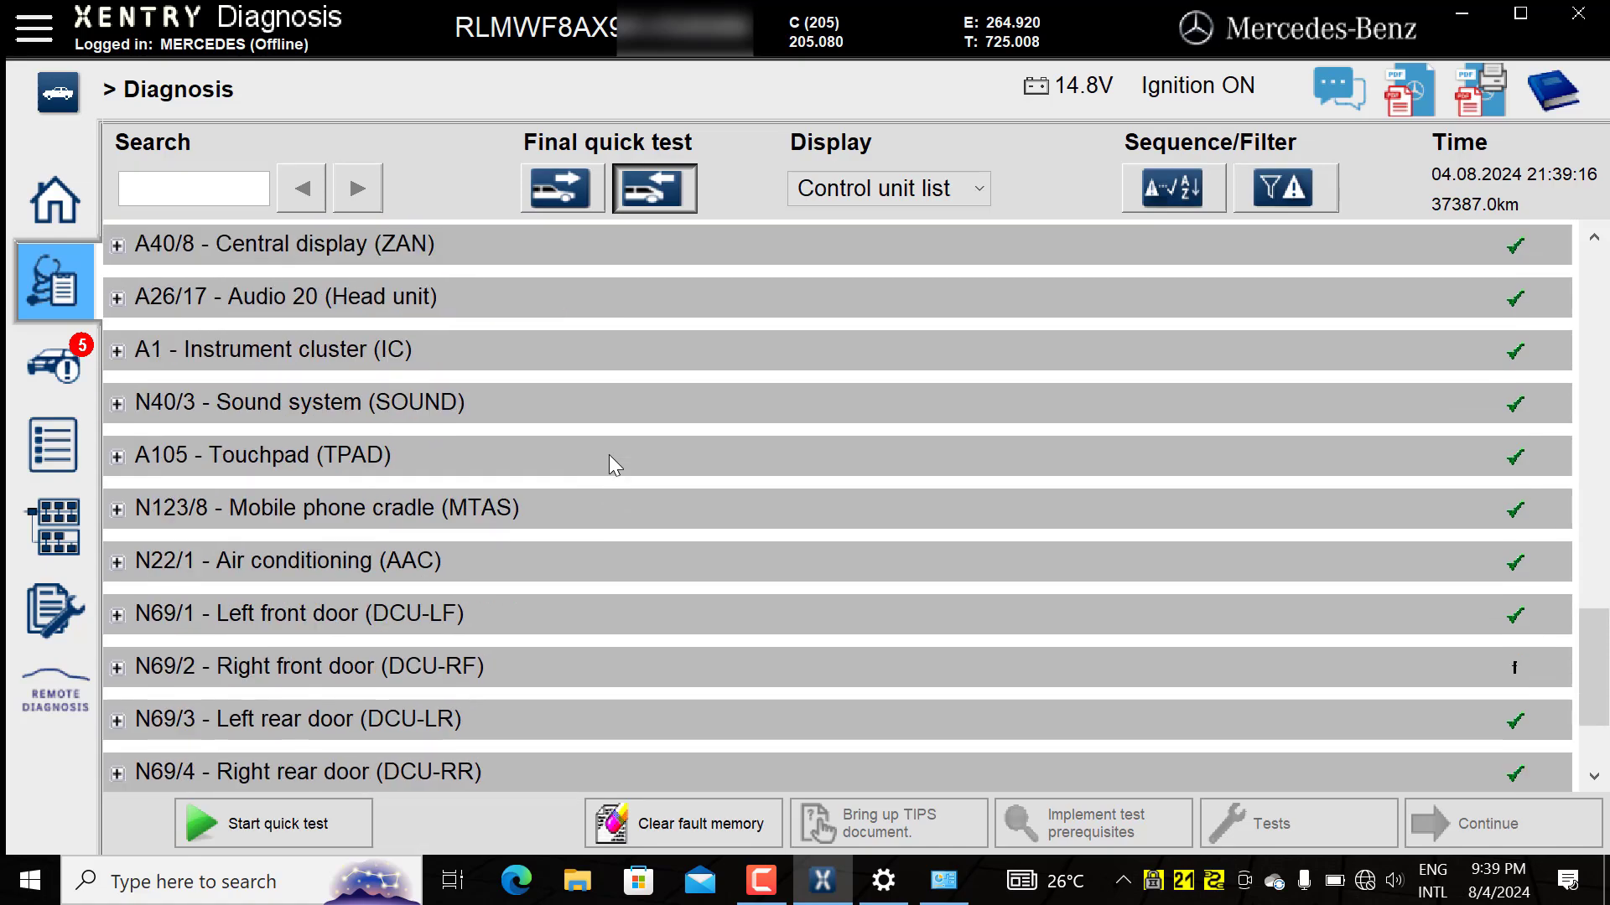
{"action": "scroll", "coordinate": [608, 454], "scroll_direction": "up", "scroll_amount": 10}
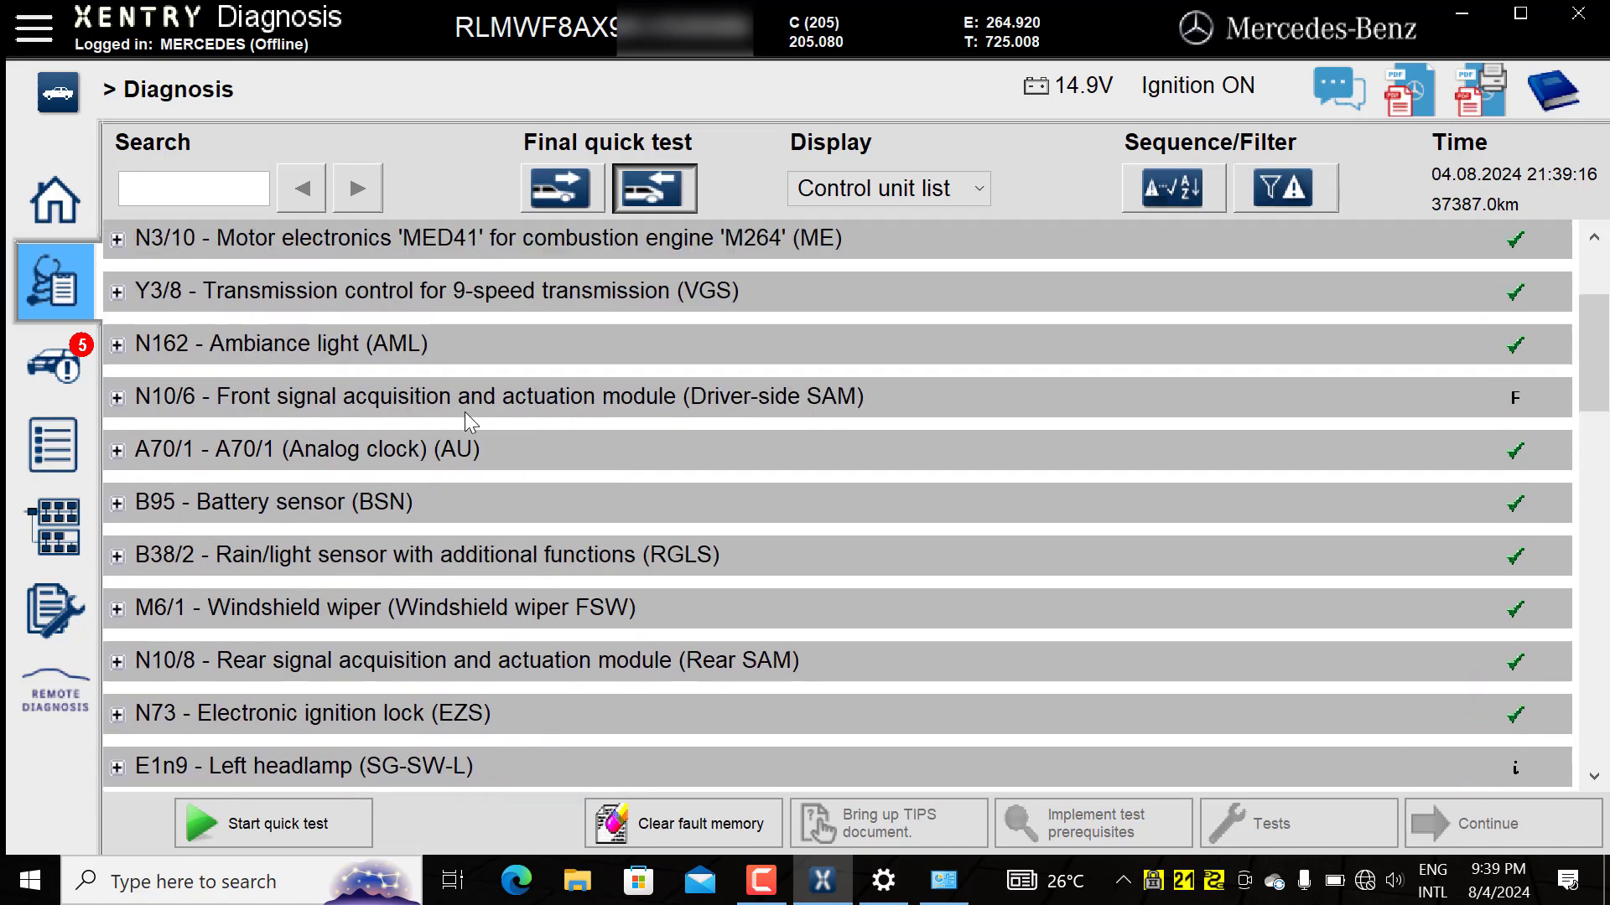
{"action": "left_click", "coordinate": [466, 413]}
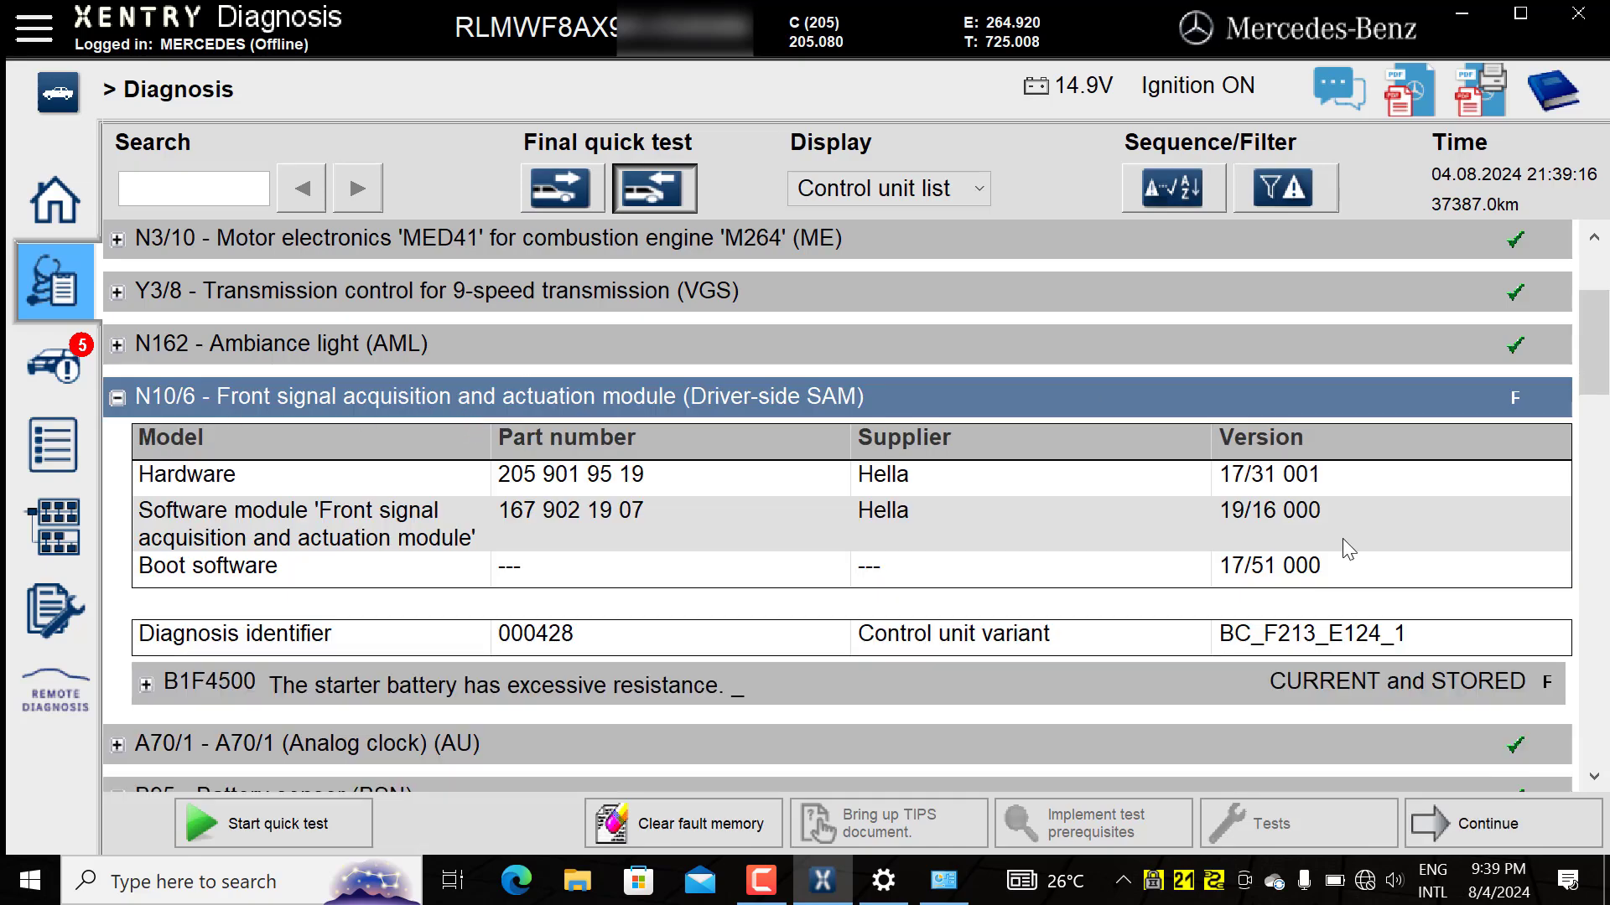
{"action": "left_click", "coordinate": [1538, 832]}
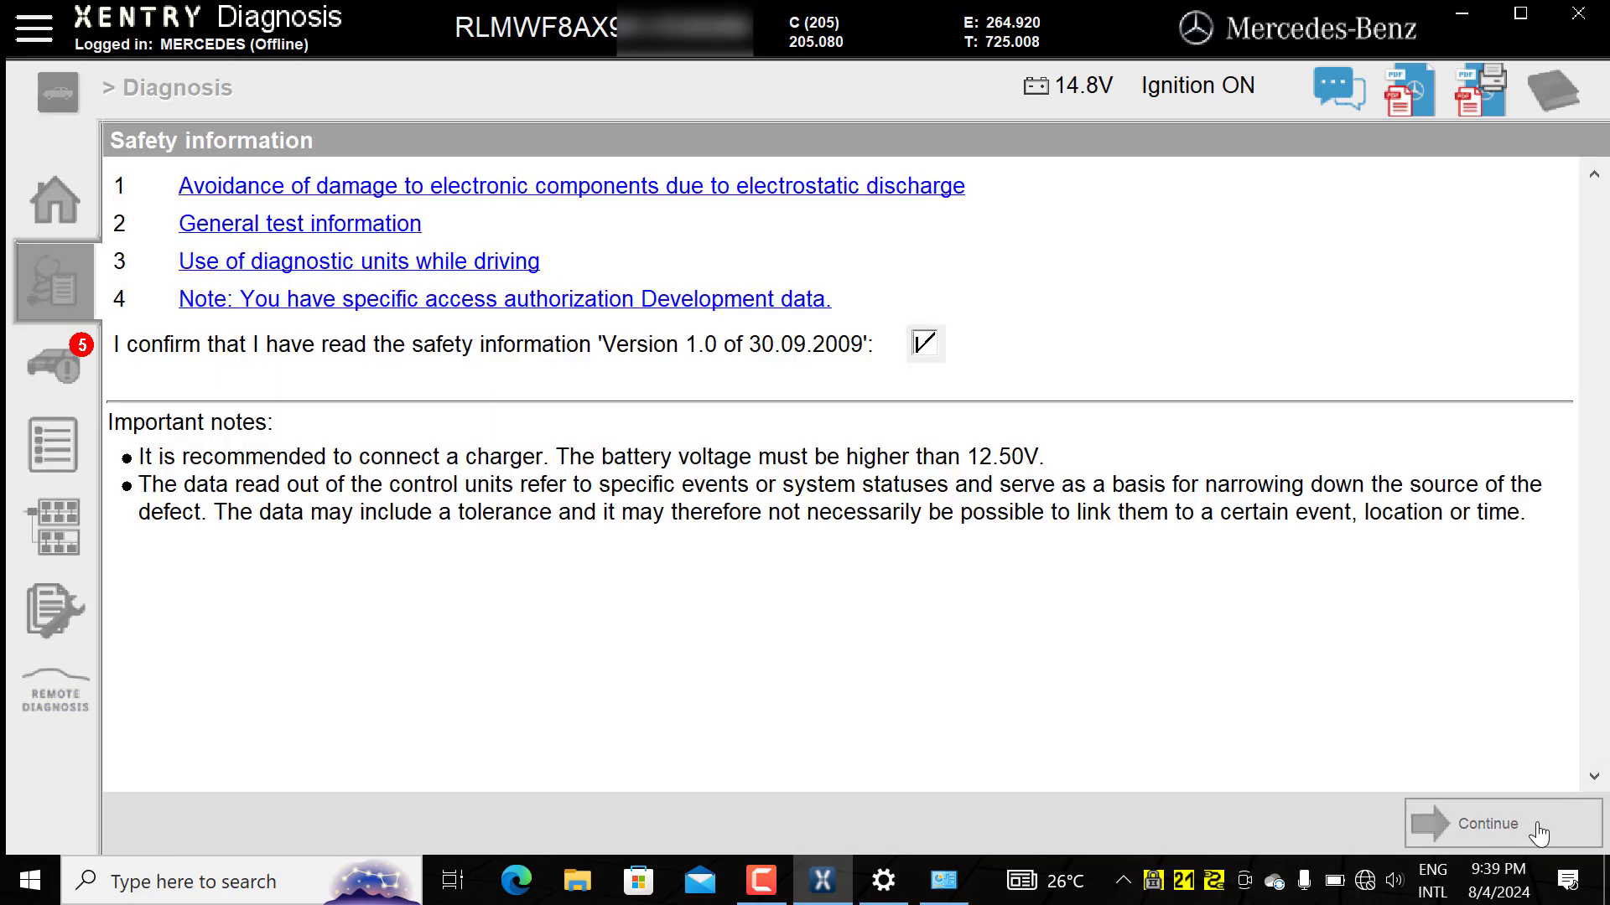
{"action": "left_click", "coordinate": [1537, 833]}
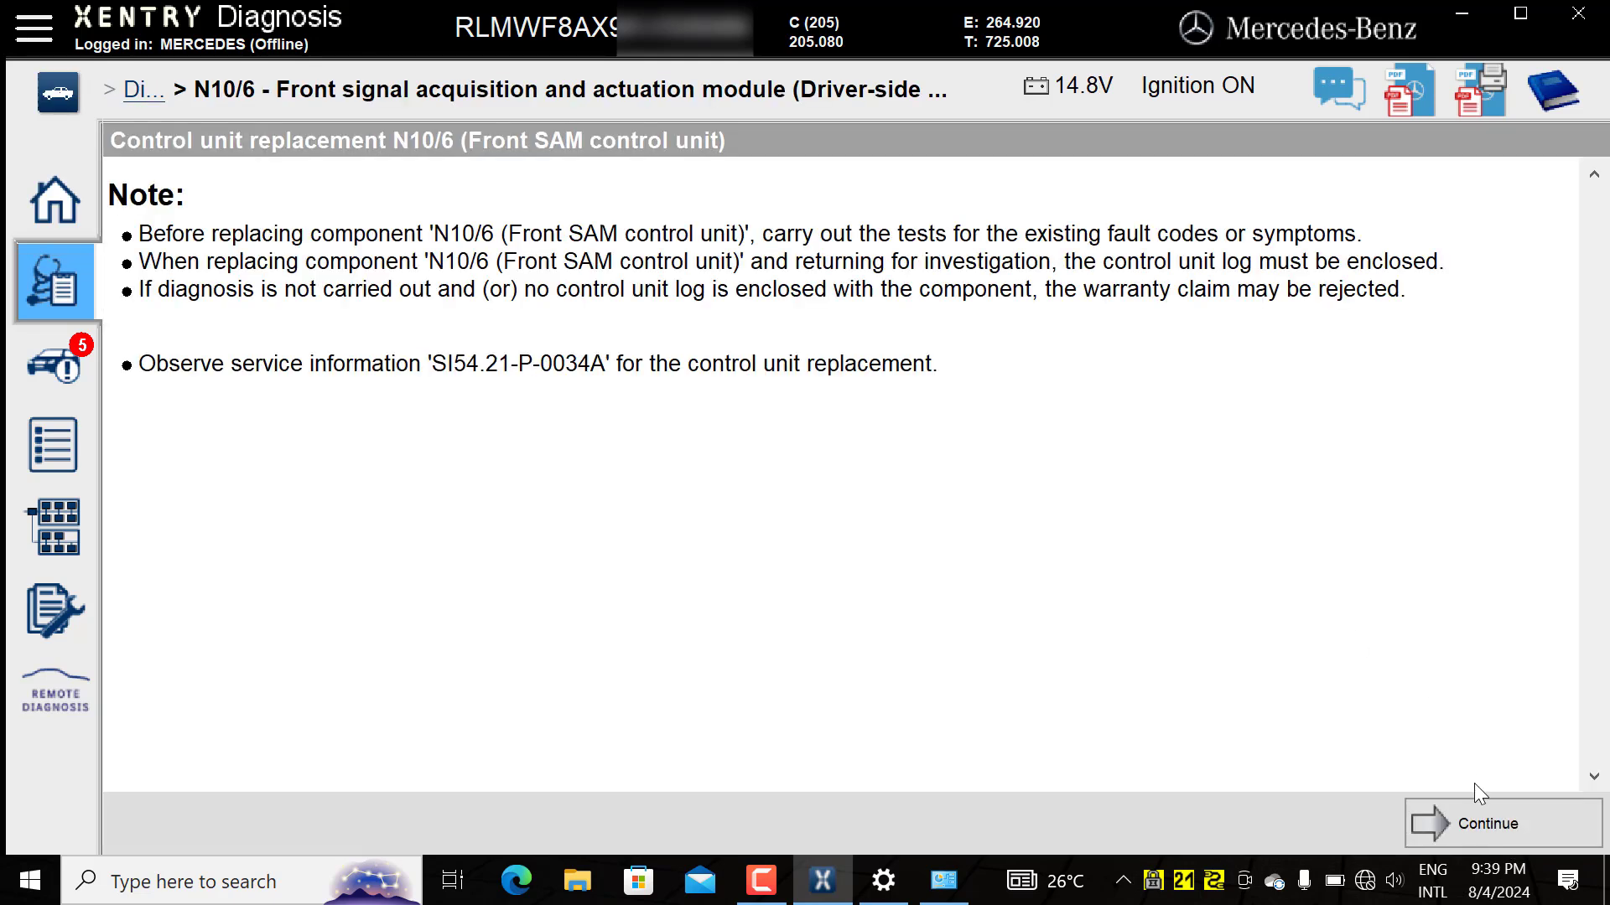
{"action": "left_click", "coordinate": [1482, 824]}
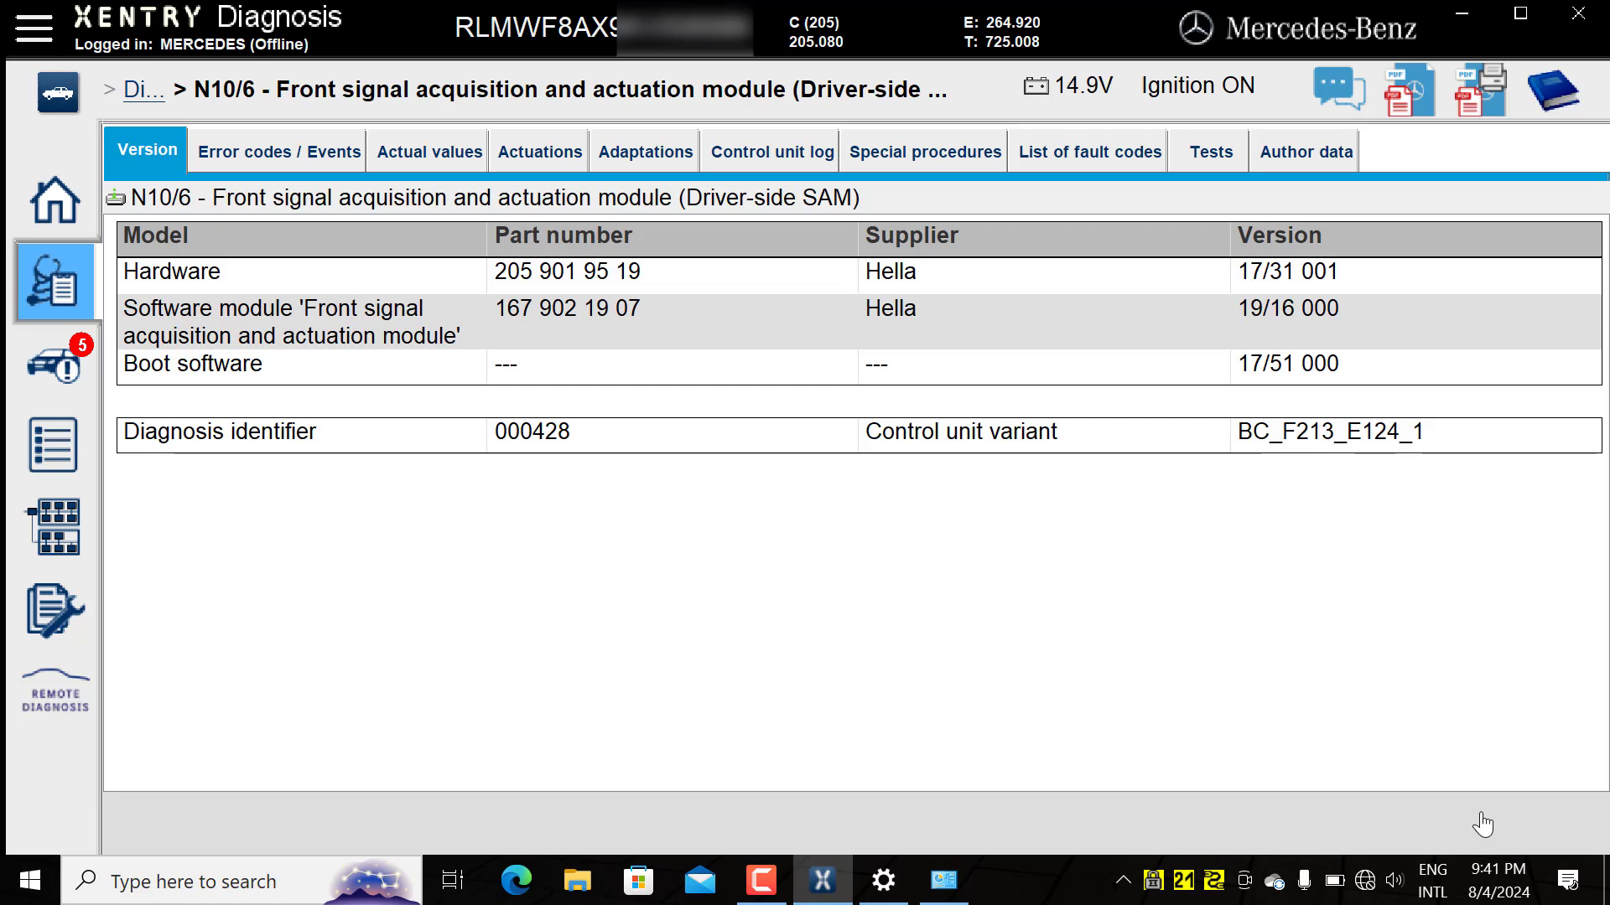
Step: Start the special procedure that checks the component '12 V battery'
{"action": "left_click", "coordinate": [945, 163]}
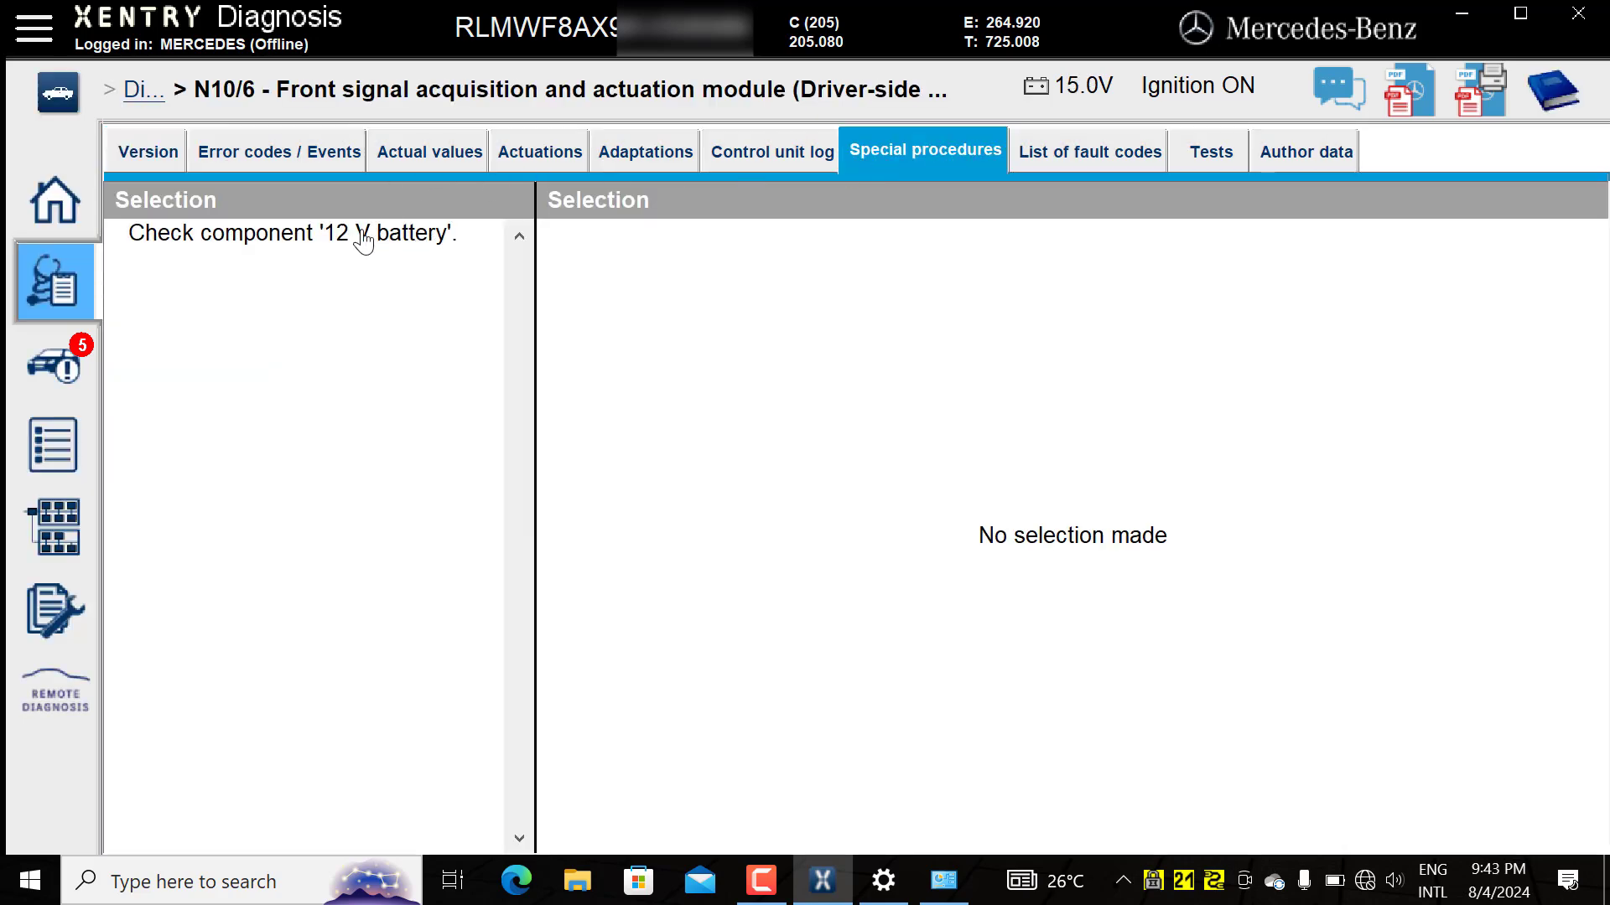
{"action": "left_click", "coordinate": [389, 243]}
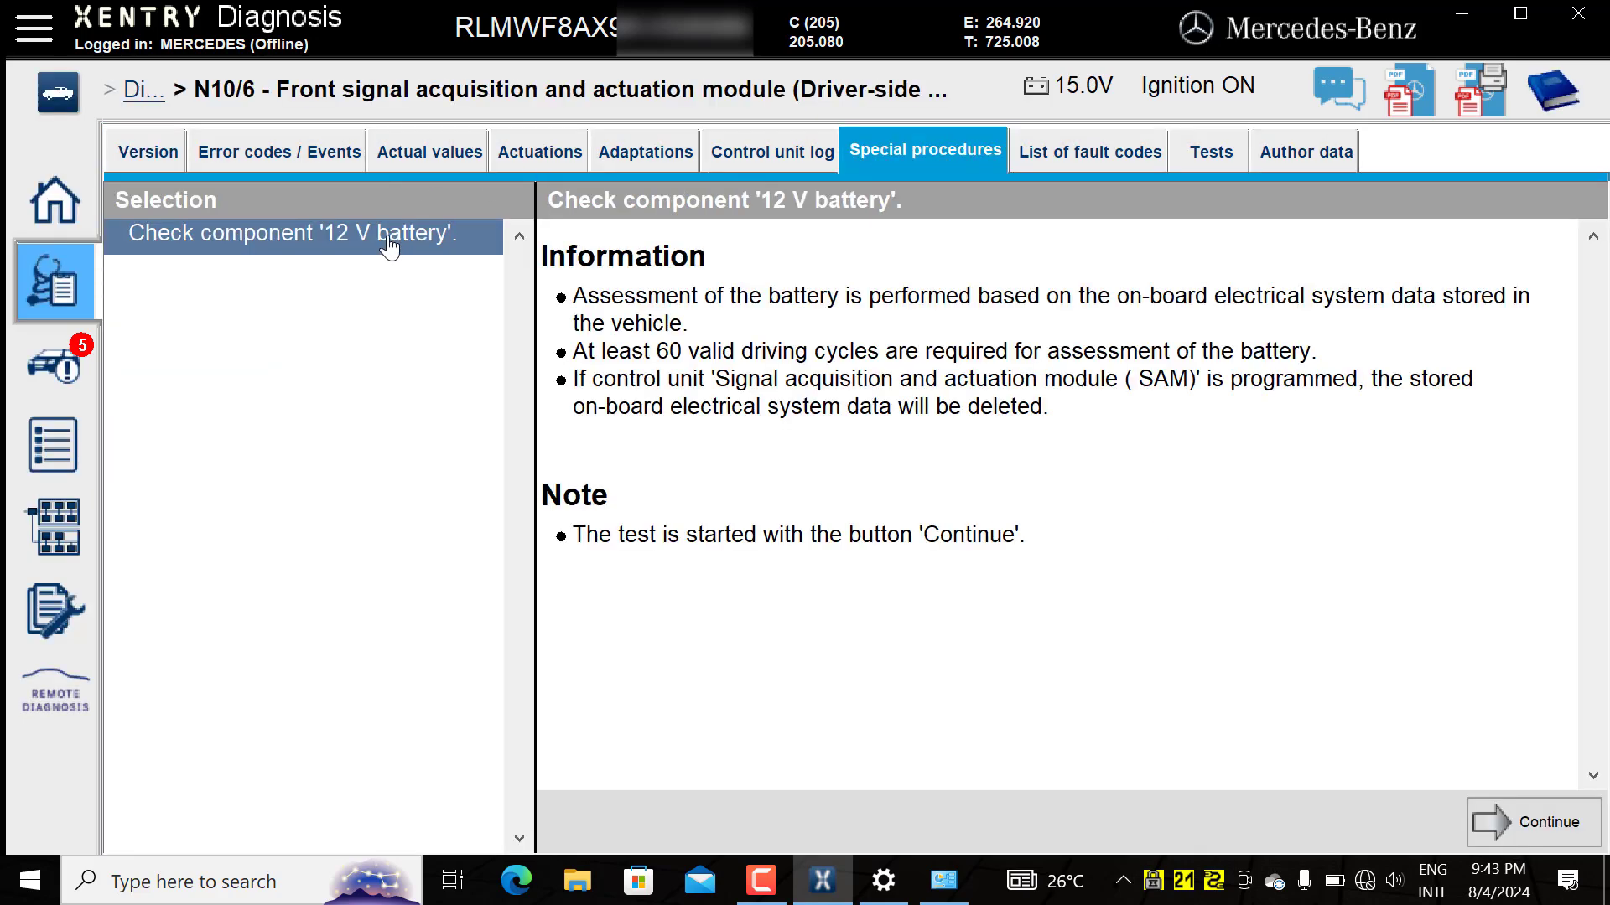
{"action": "left_click", "coordinate": [1534, 829]}
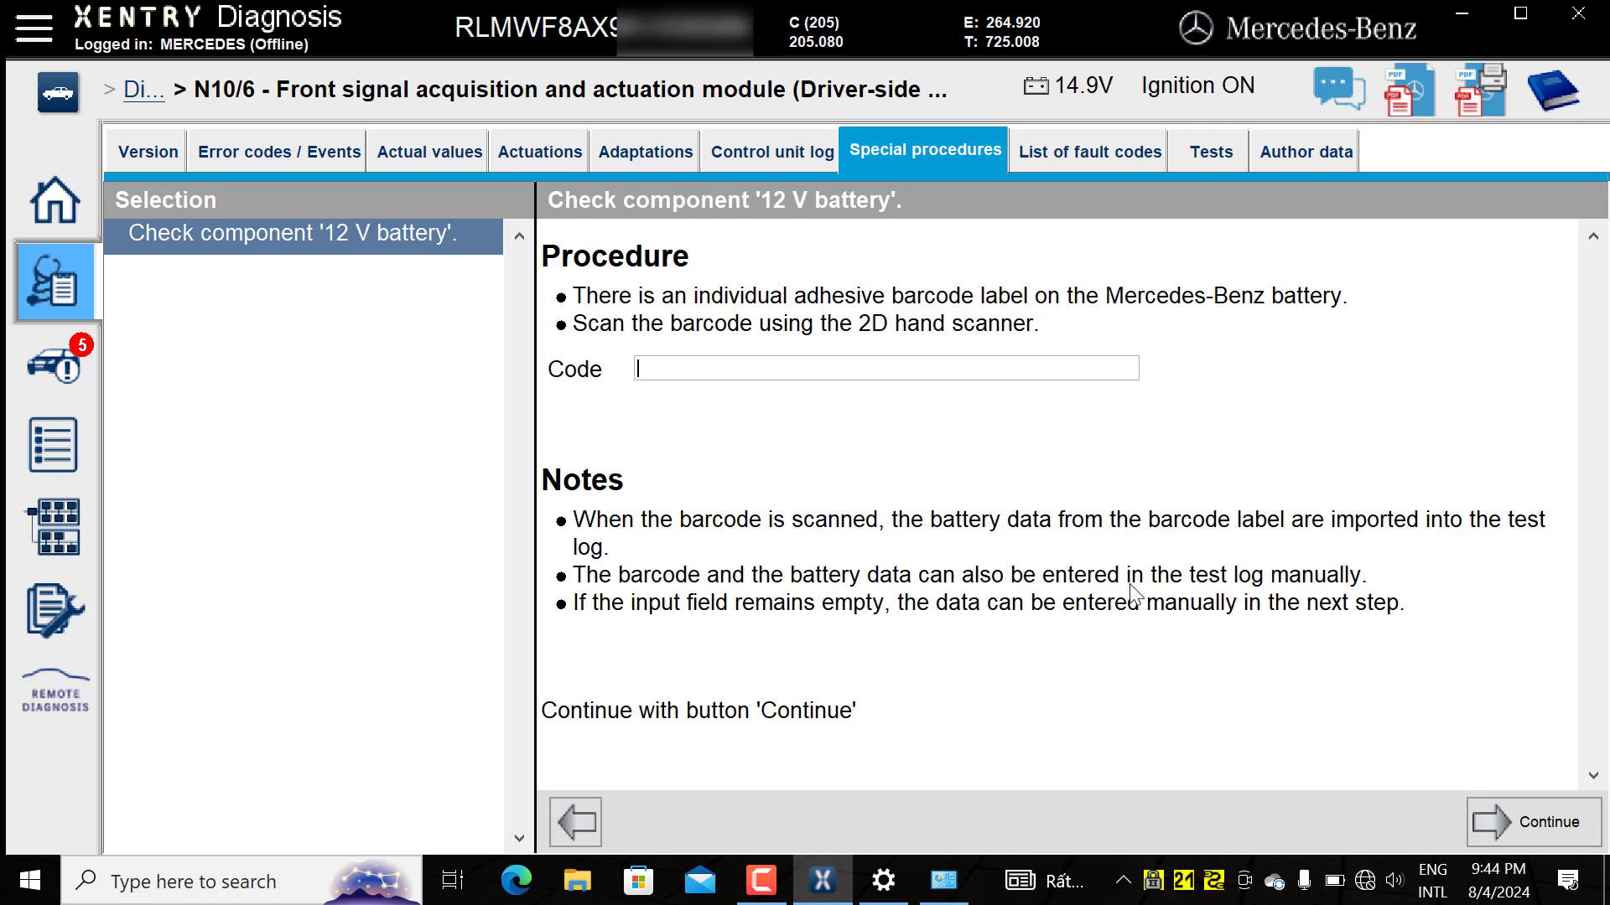
Step: Leave the battery barcode and battery data empty and accept the prefilled reporting party and contact data
{"action": "left_click", "coordinate": [1571, 813]}
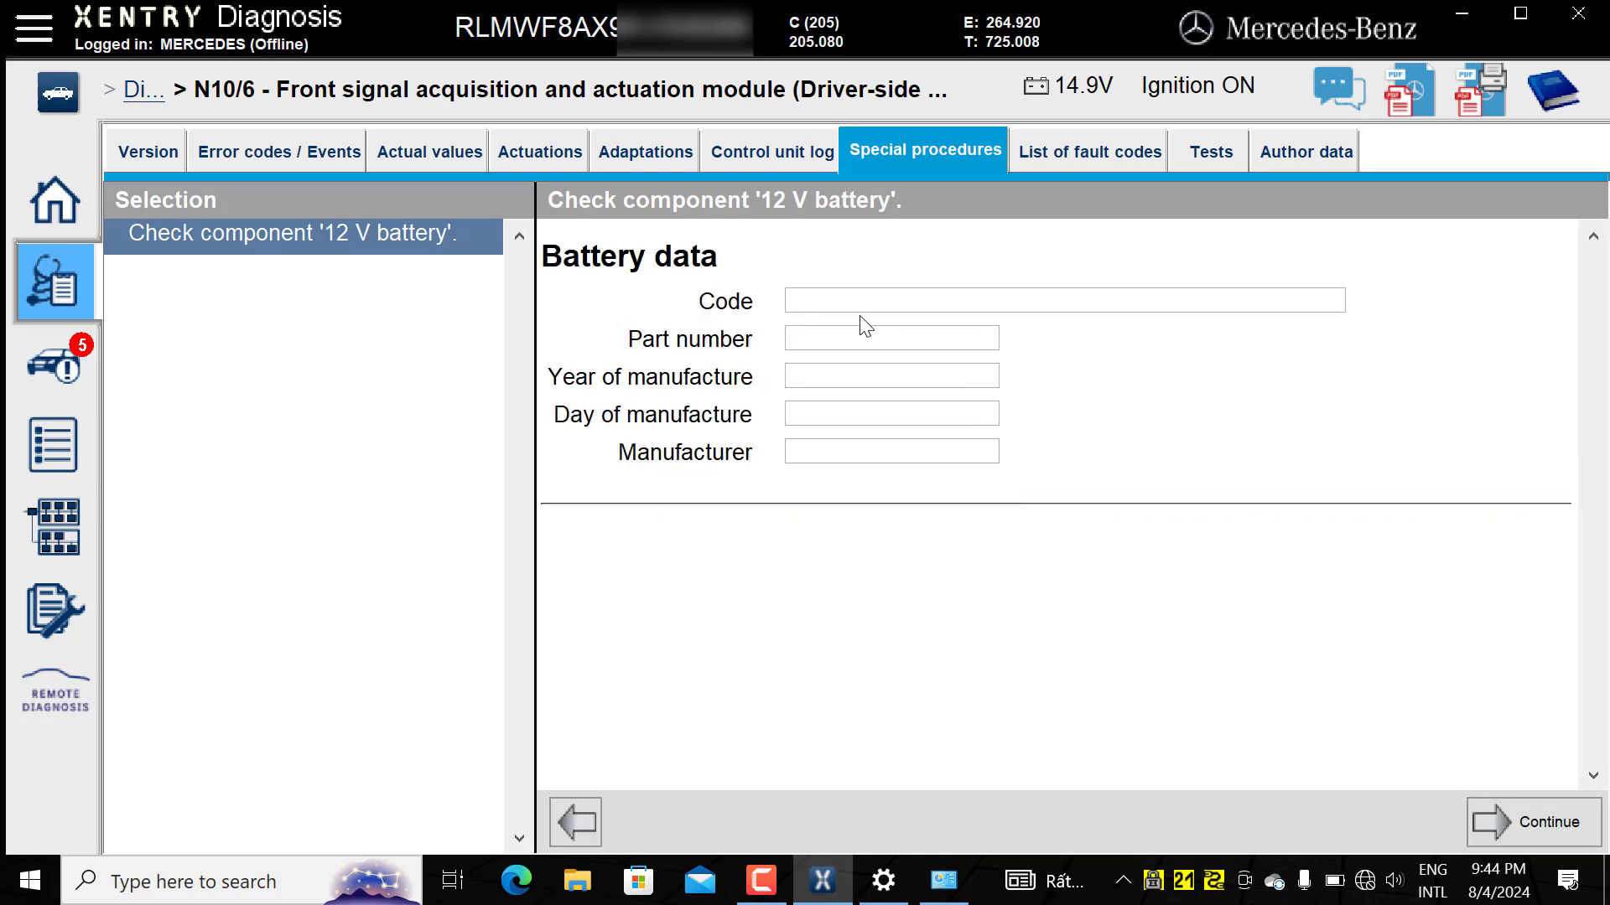
{"action": "left_click", "coordinate": [1497, 819]}
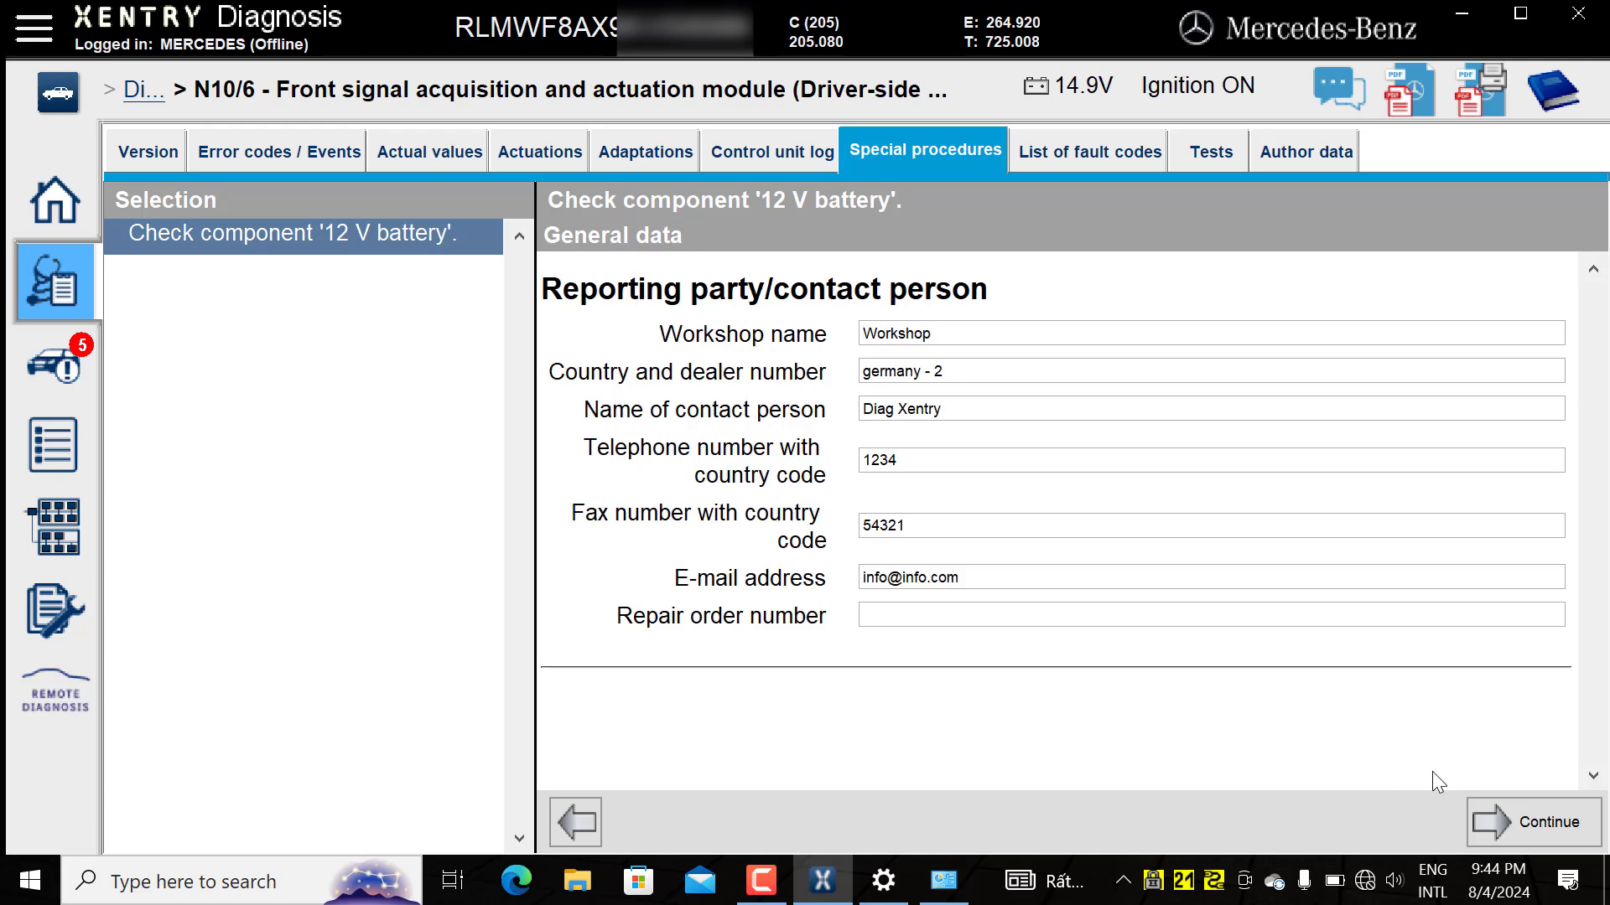
{"action": "left_click", "coordinate": [1543, 834]}
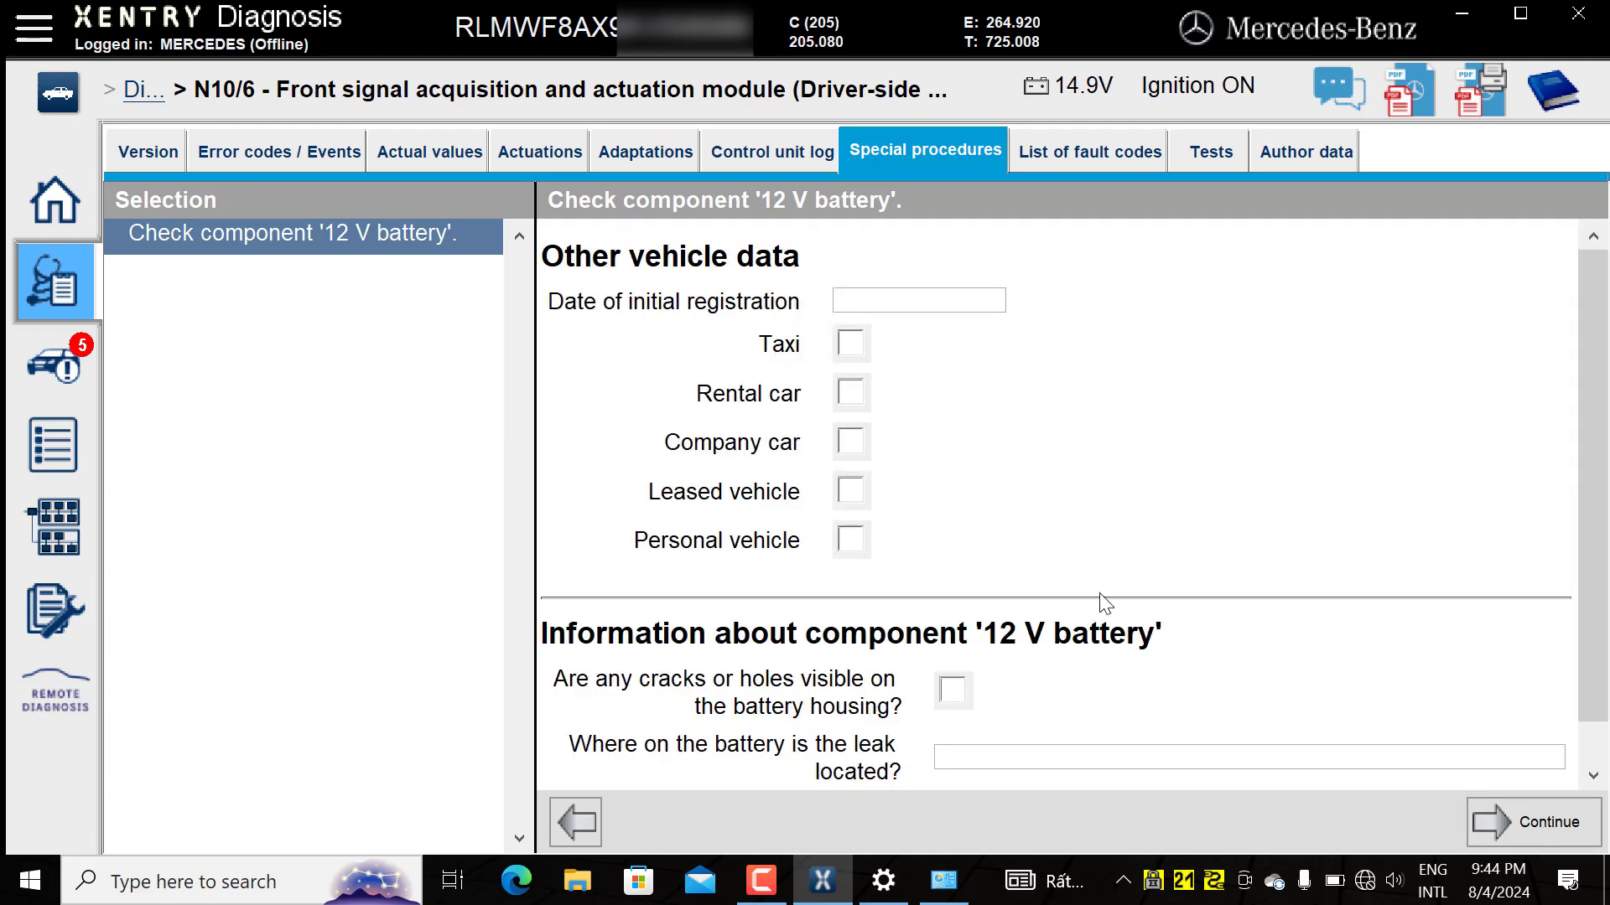
Step: Mark the car as a personal vehicle and record an ECO start/stop function complaint with the fault frequency ONE-TIME
{"action": "left_click", "coordinate": [850, 542]}
{"action": "scroll", "coordinate": [1060, 582], "scroll_direction": "down", "scroll_amount": 1}
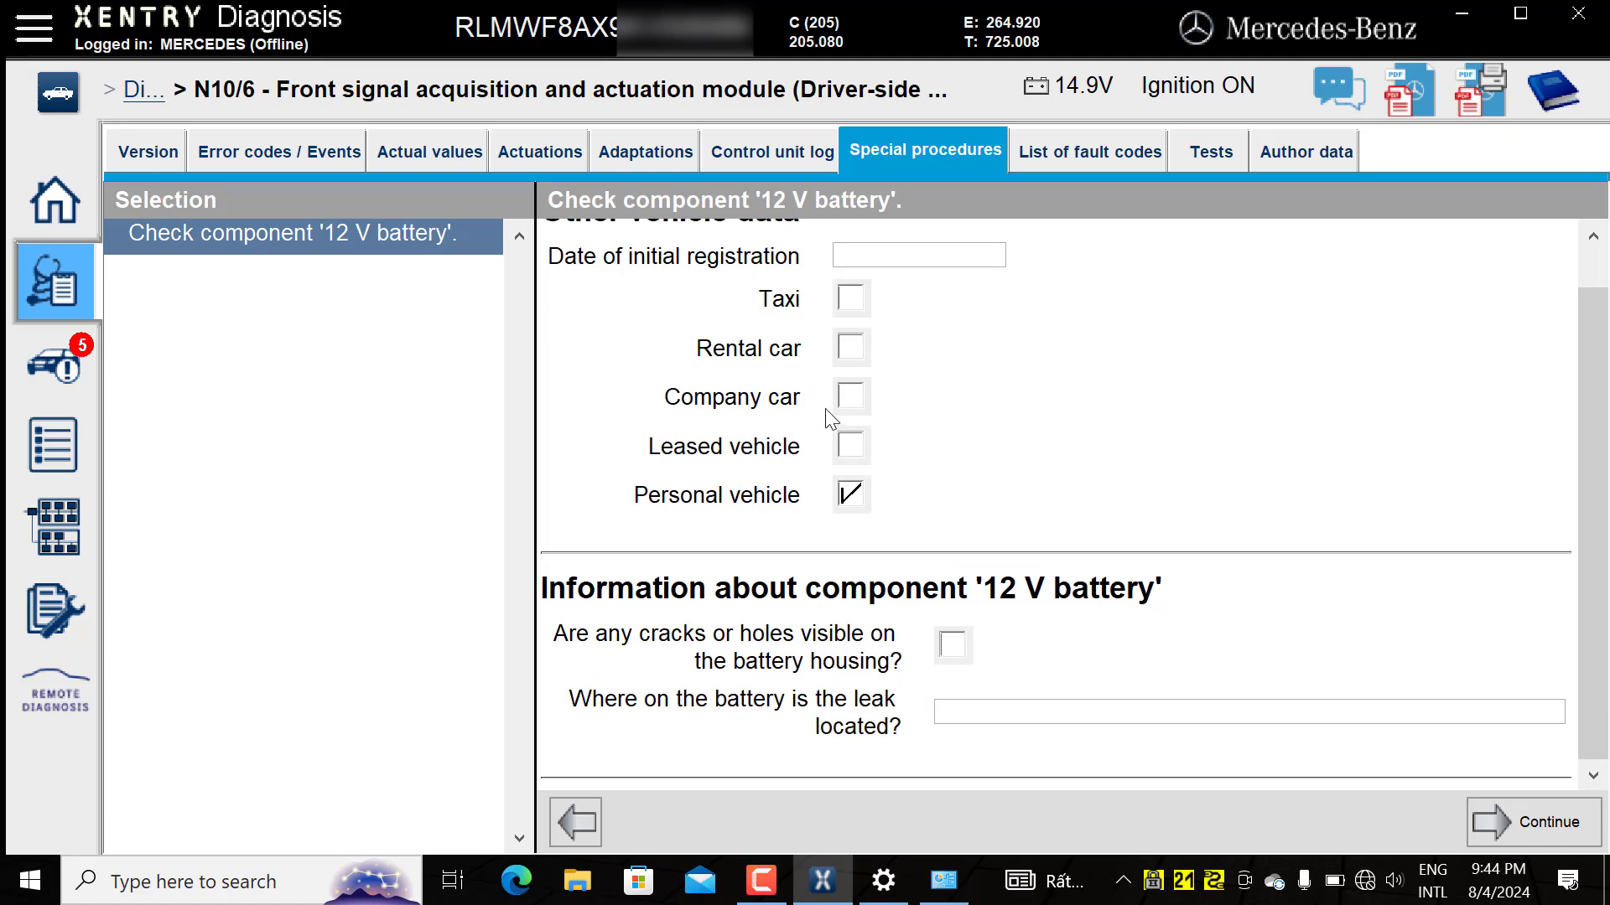
{"action": "left_click", "coordinate": [1528, 815]}
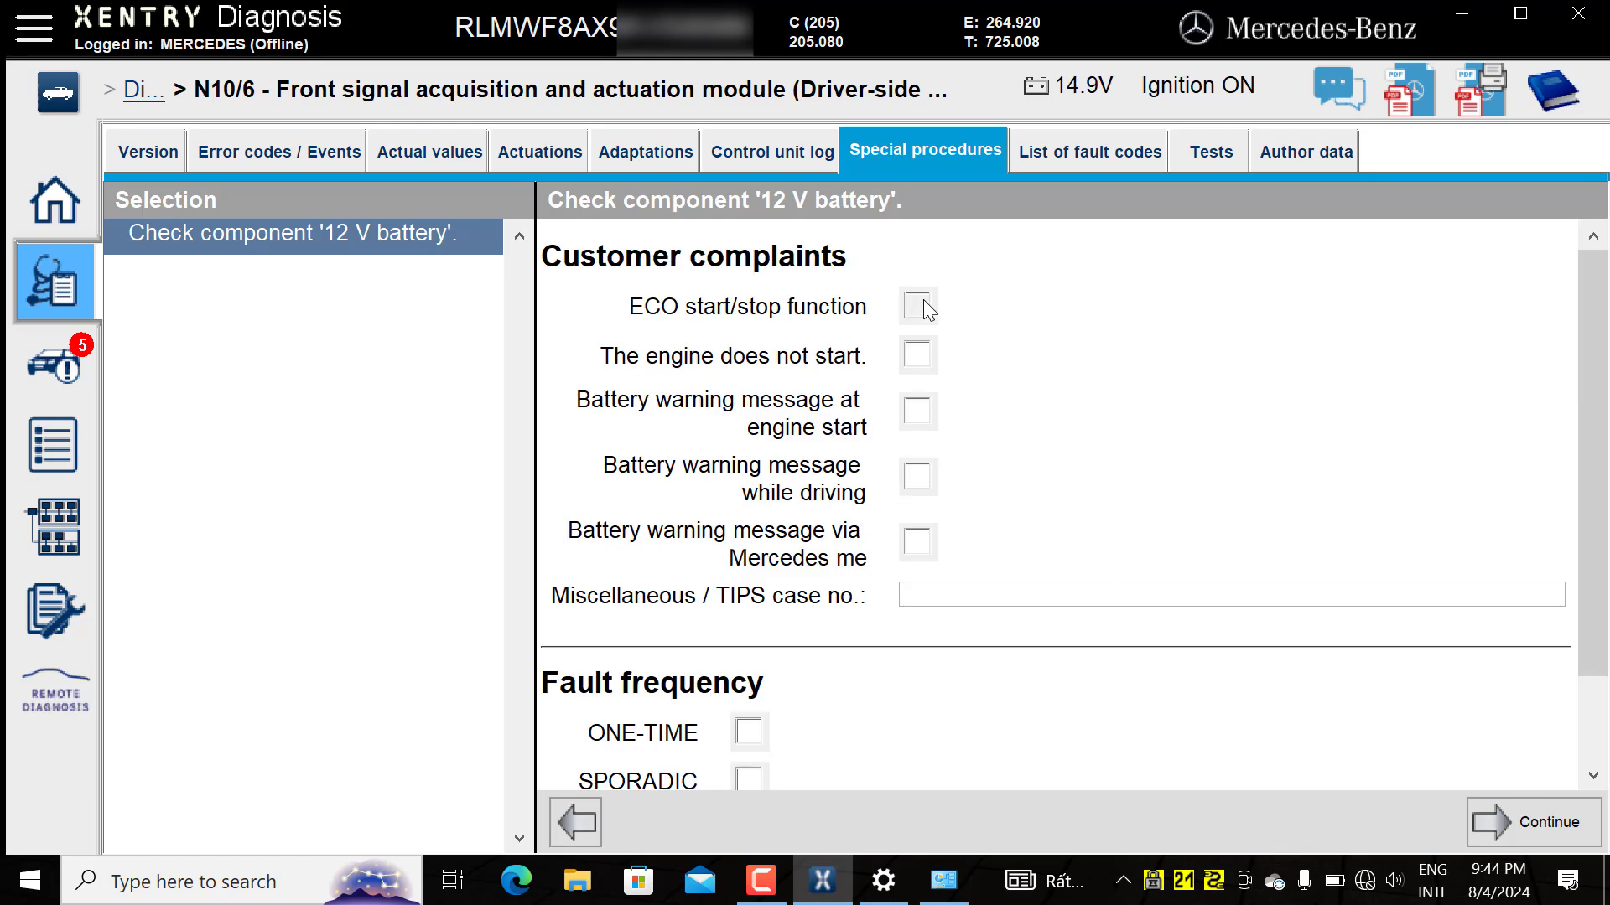
{"action": "scroll", "coordinate": [1161, 544], "scroll_direction": "down", "scroll_amount": 3}
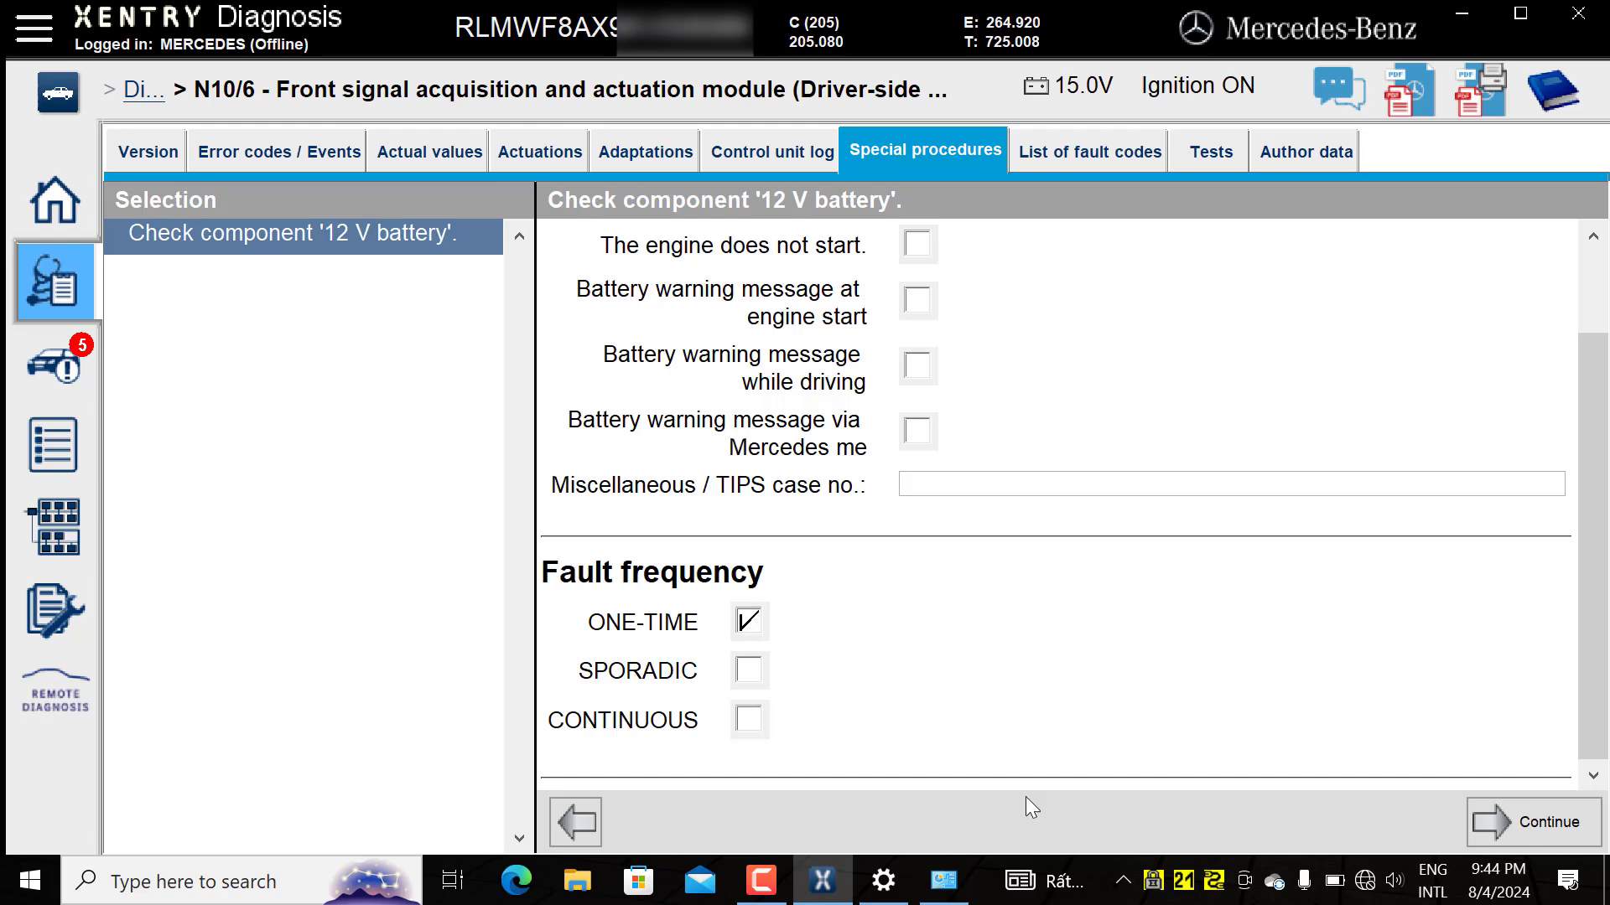
{"action": "left_click", "coordinate": [1512, 826]}
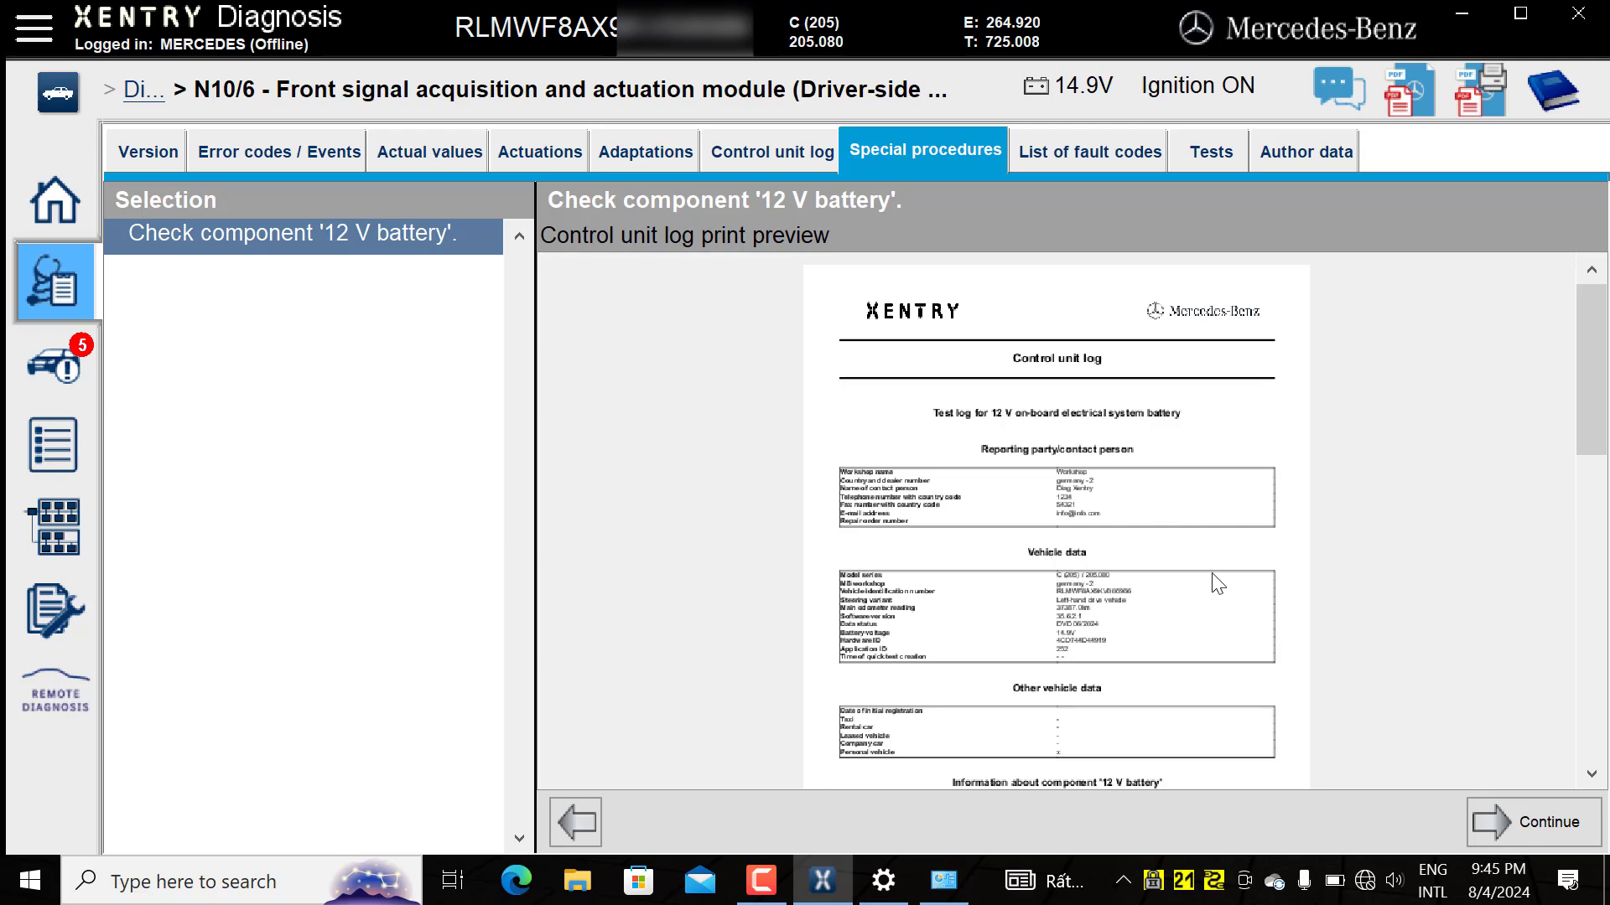
Step: Review the control unit log and test result of the battery check, and finish it without confirming a battery change
{"action": "scroll", "coordinate": [1217, 584], "scroll_direction": "down", "scroll_amount": 15}
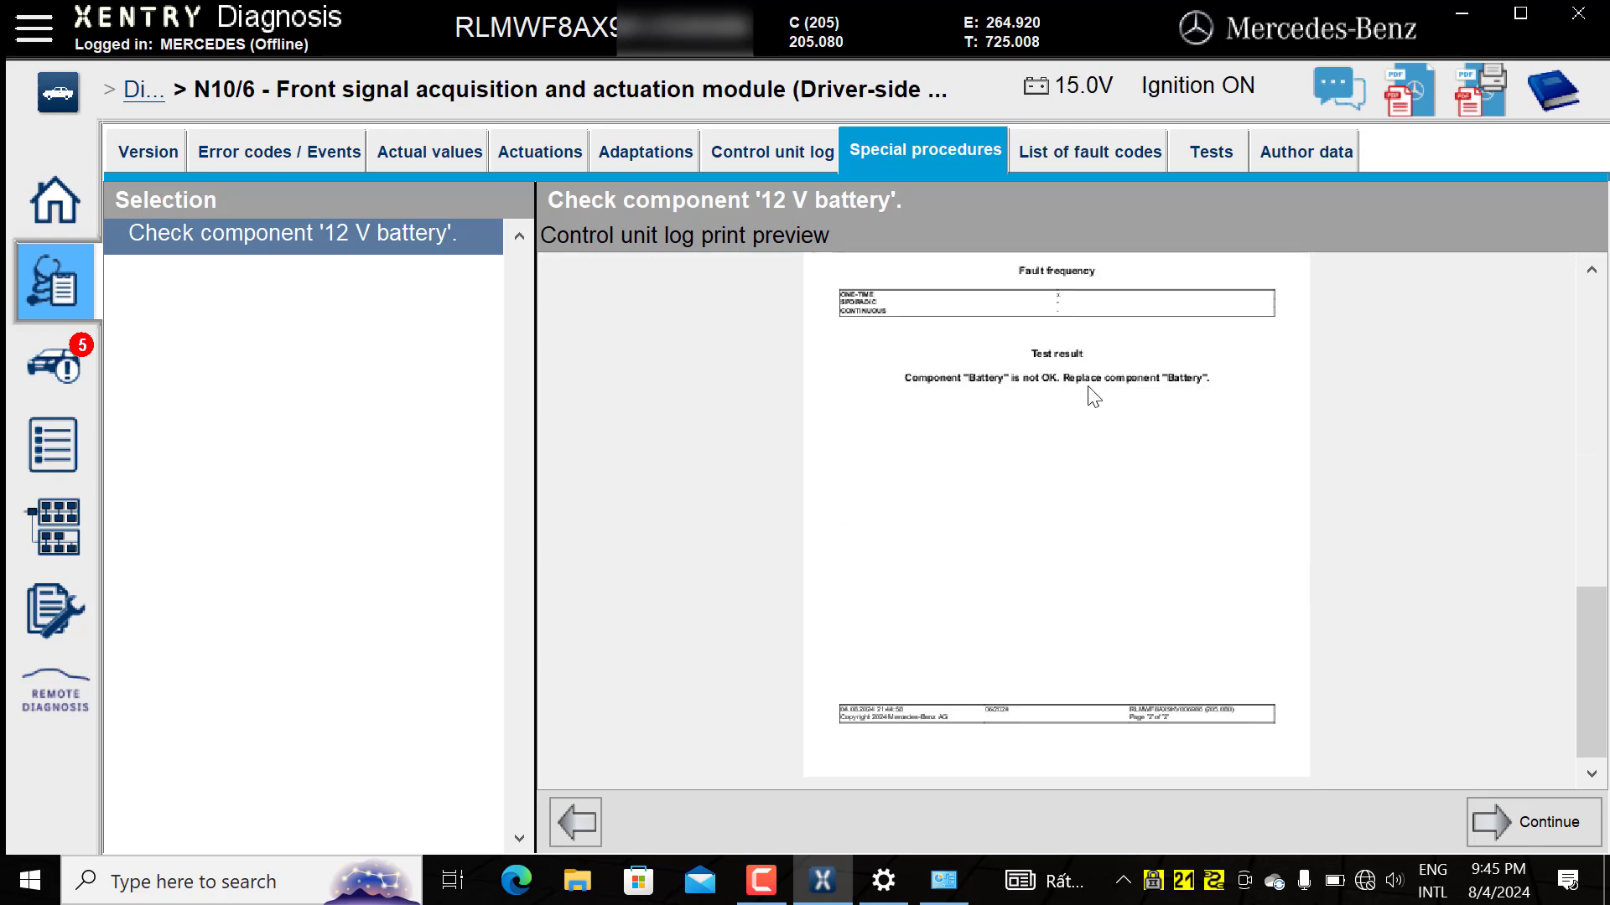
{"action": "scroll", "coordinate": [1071, 424], "scroll_direction": "up", "scroll_amount": 3}
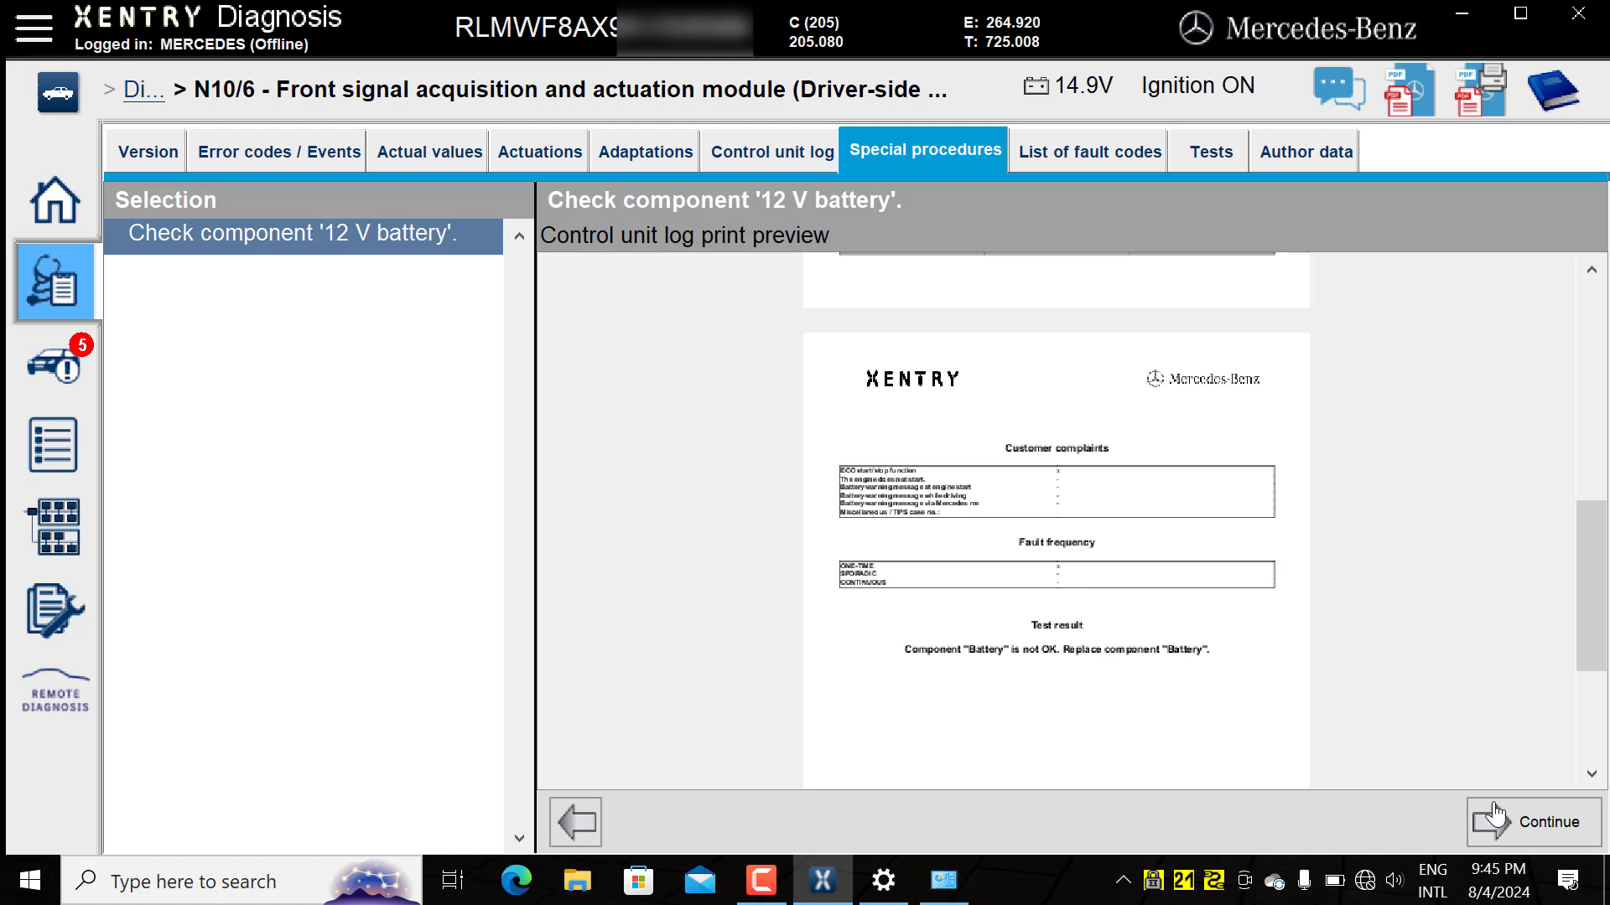
{"action": "left_click", "coordinate": [1524, 827]}
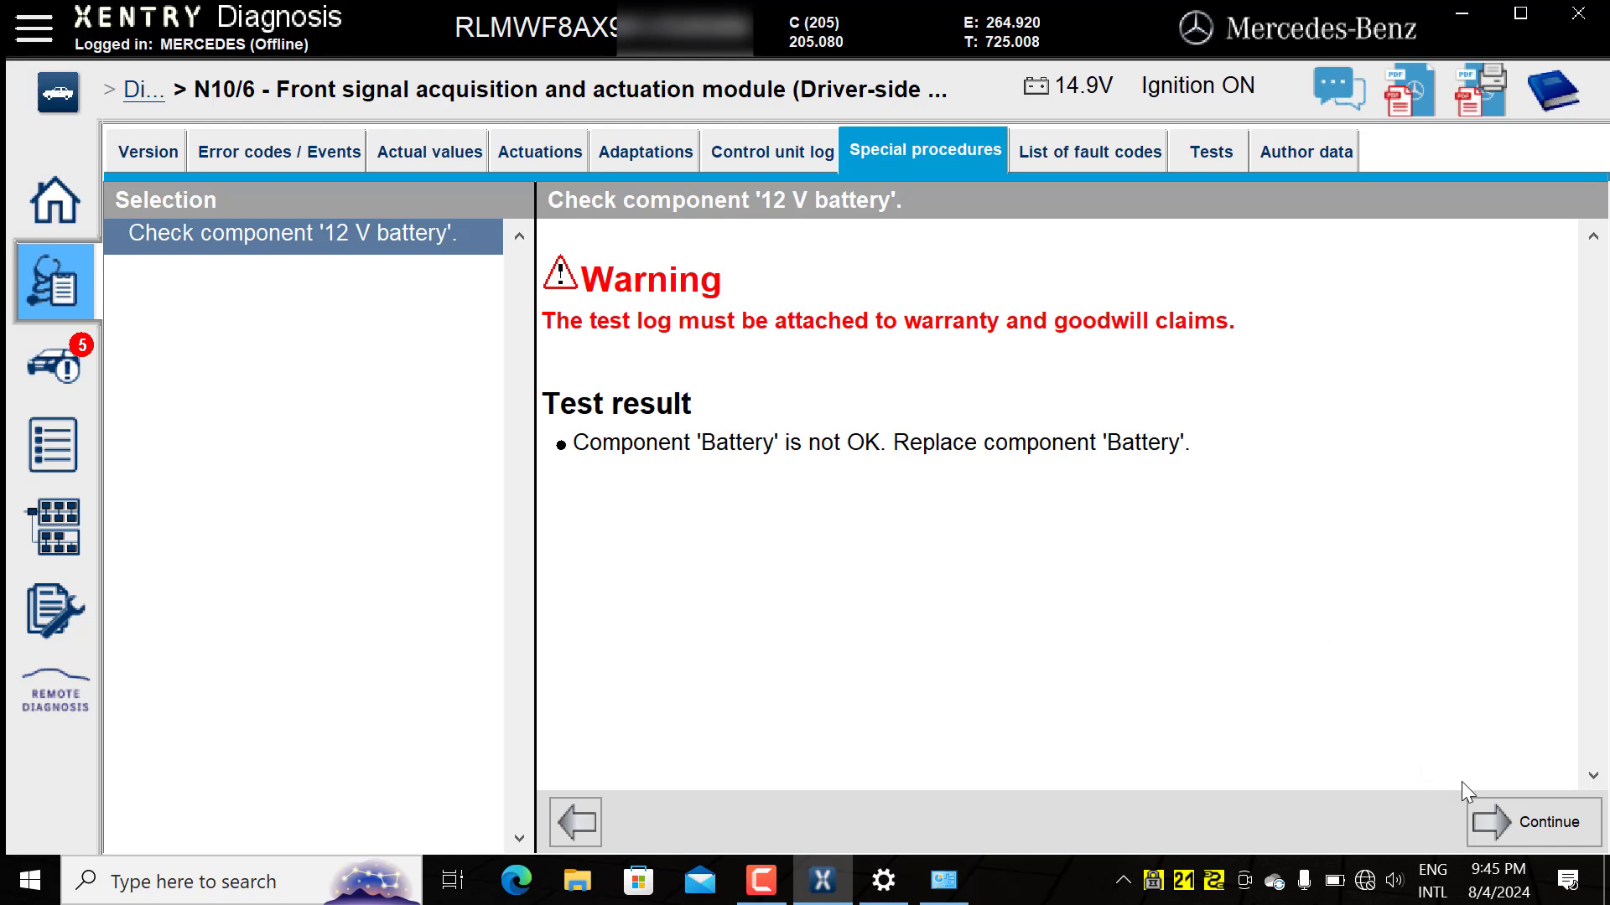
{"action": "left_click", "coordinate": [1519, 825]}
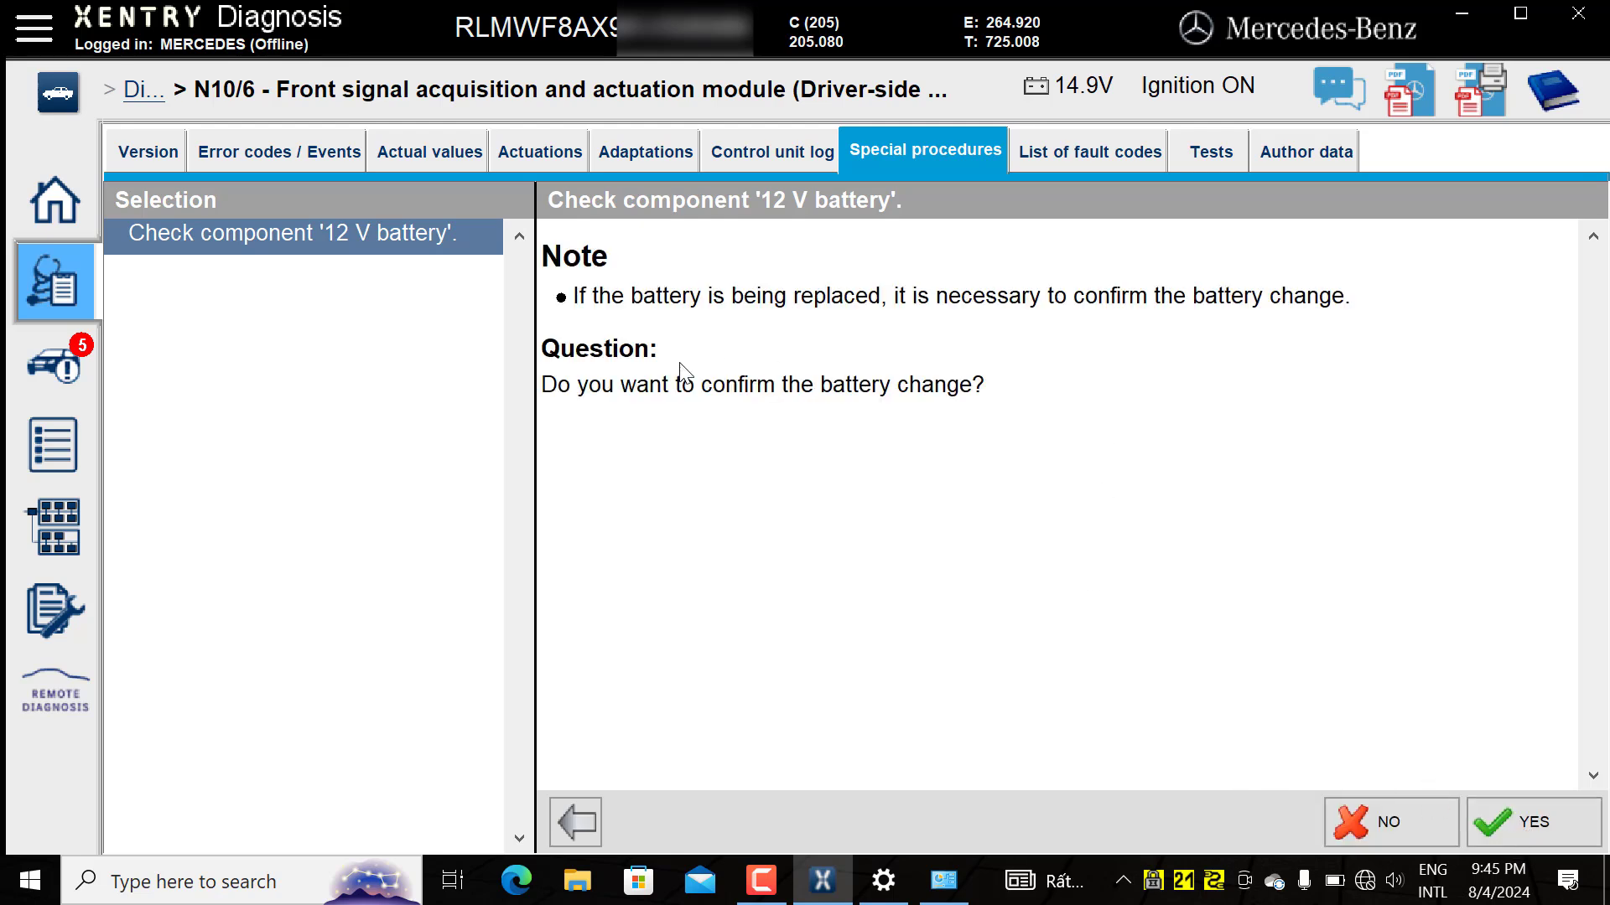
{"action": "left_click", "coordinate": [1394, 830]}
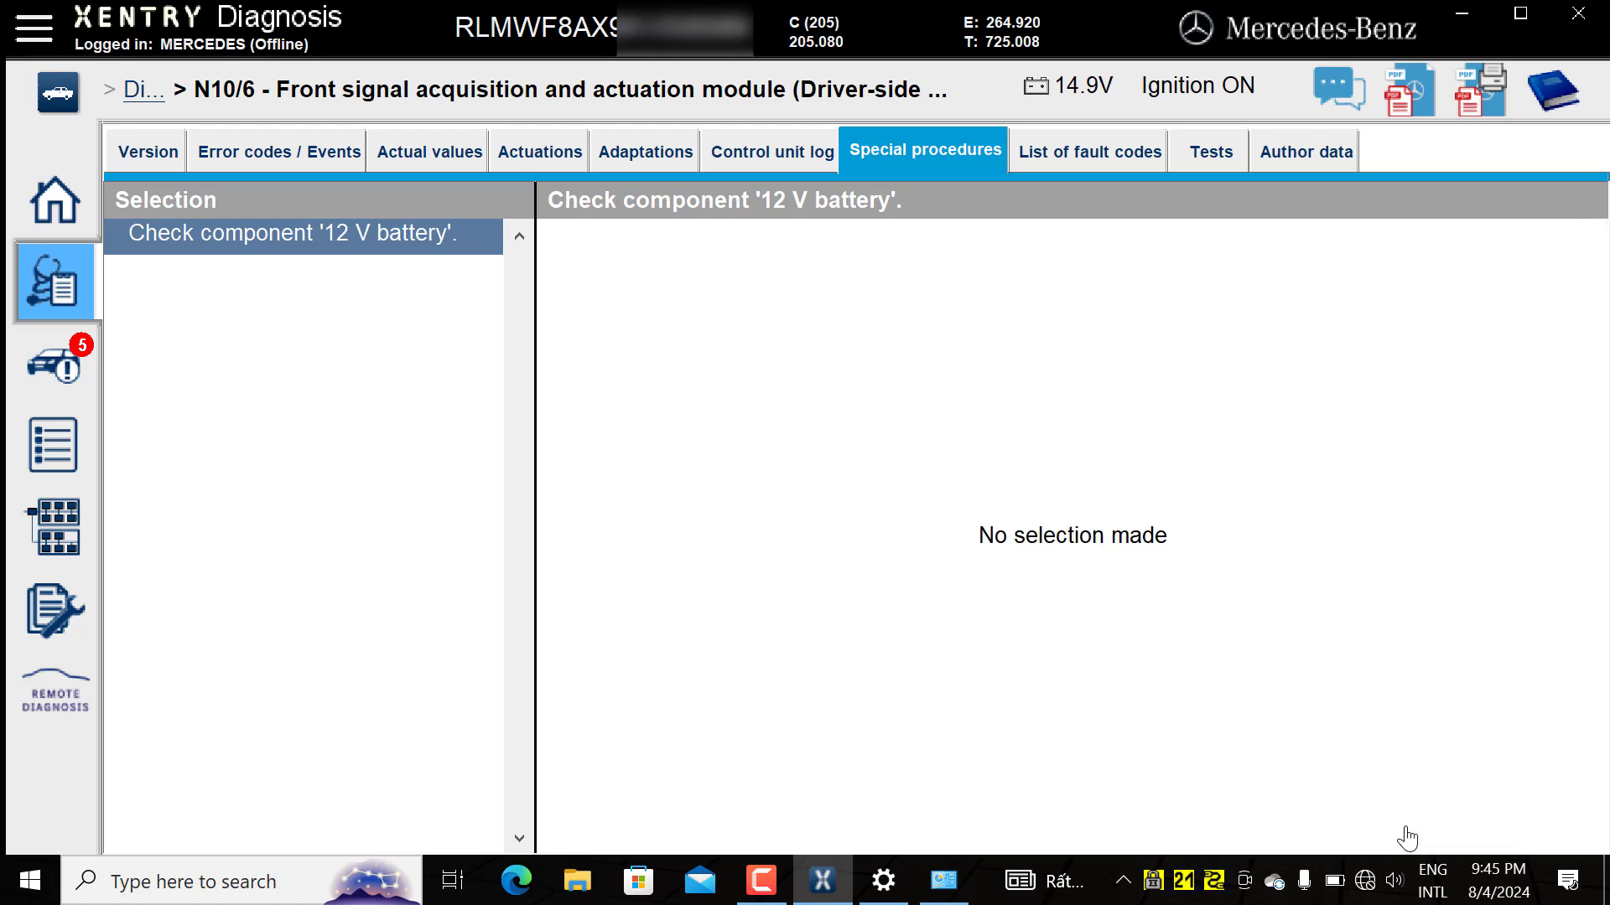
Step: Terminate the diagnosis session and minimise its window to reach the desktop
{"action": "left_click", "coordinate": [1580, 14]}
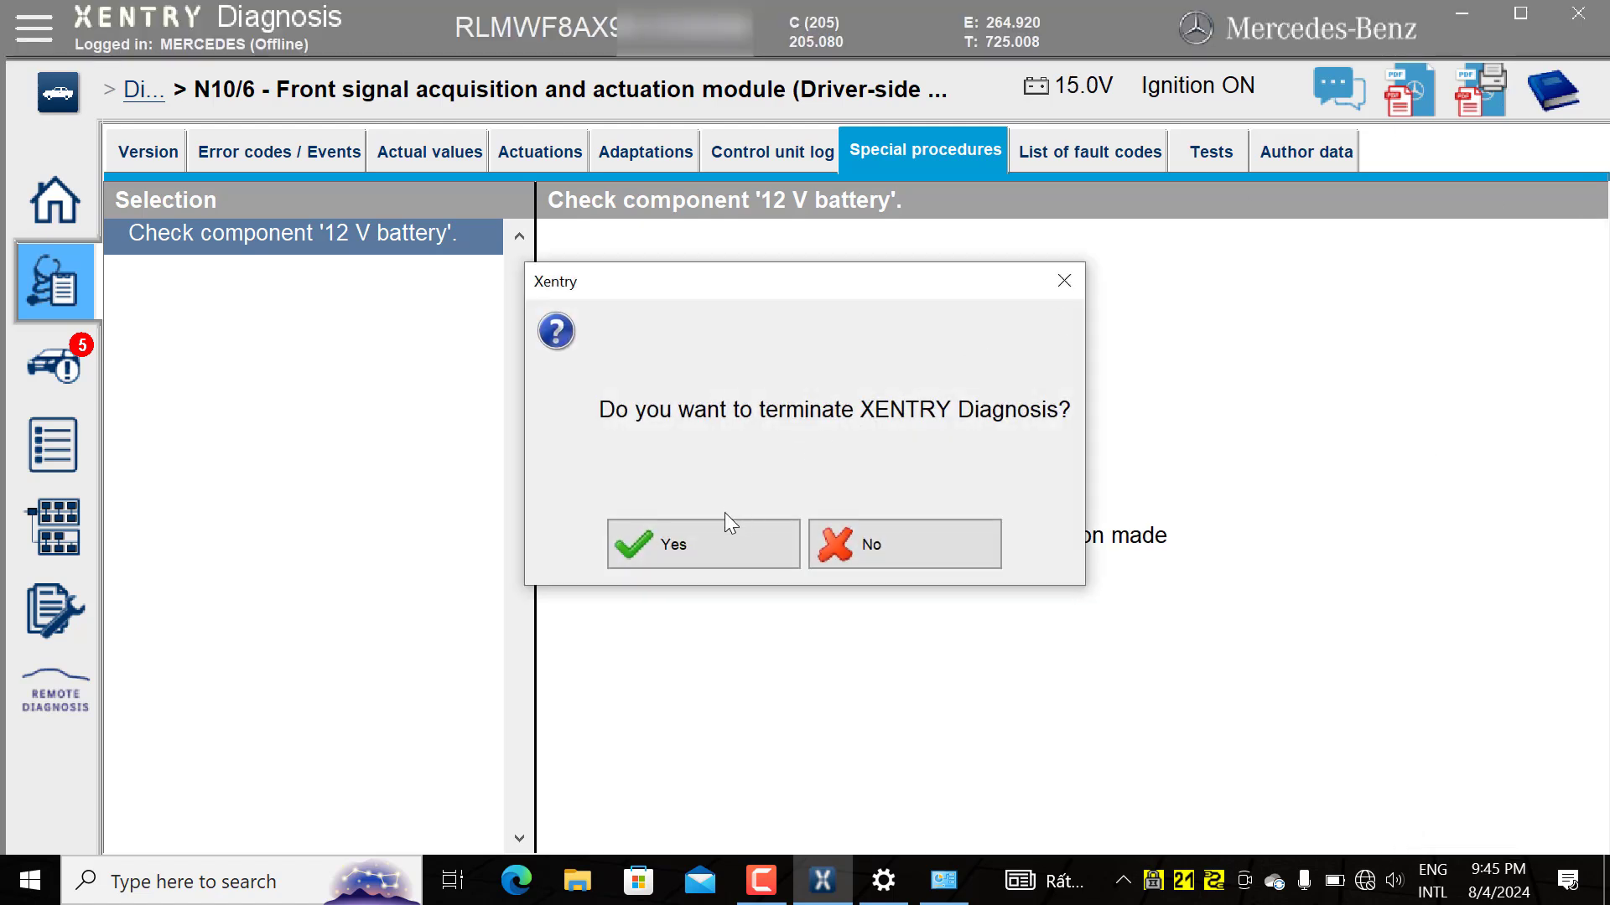
{"action": "left_click", "coordinate": [718, 542]}
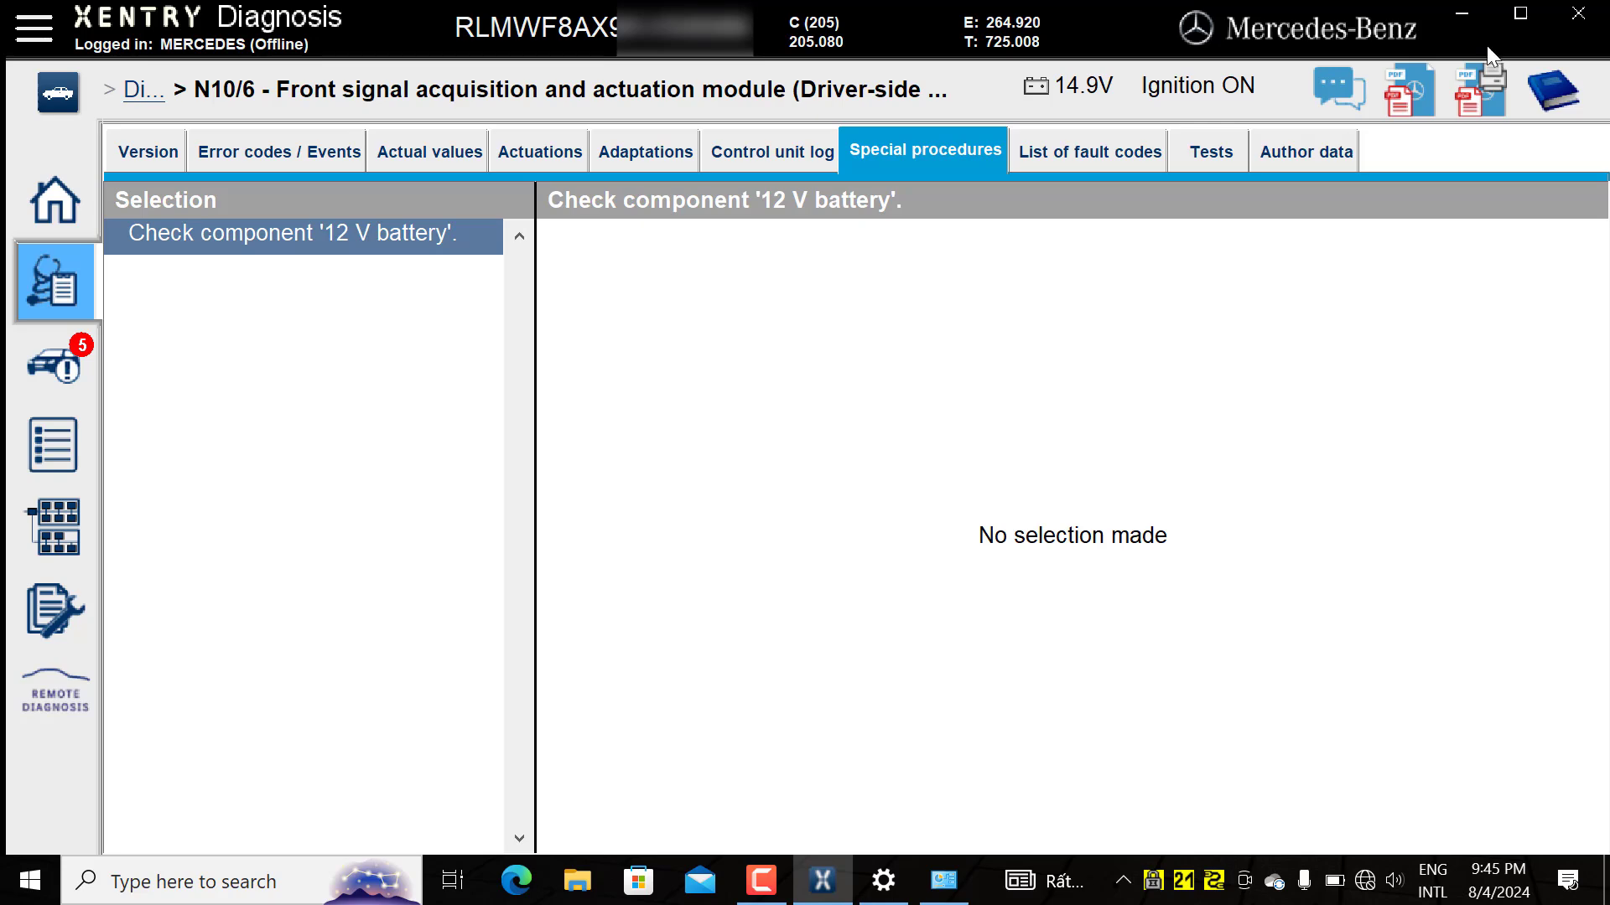
{"action": "left_click", "coordinate": [1465, 15]}
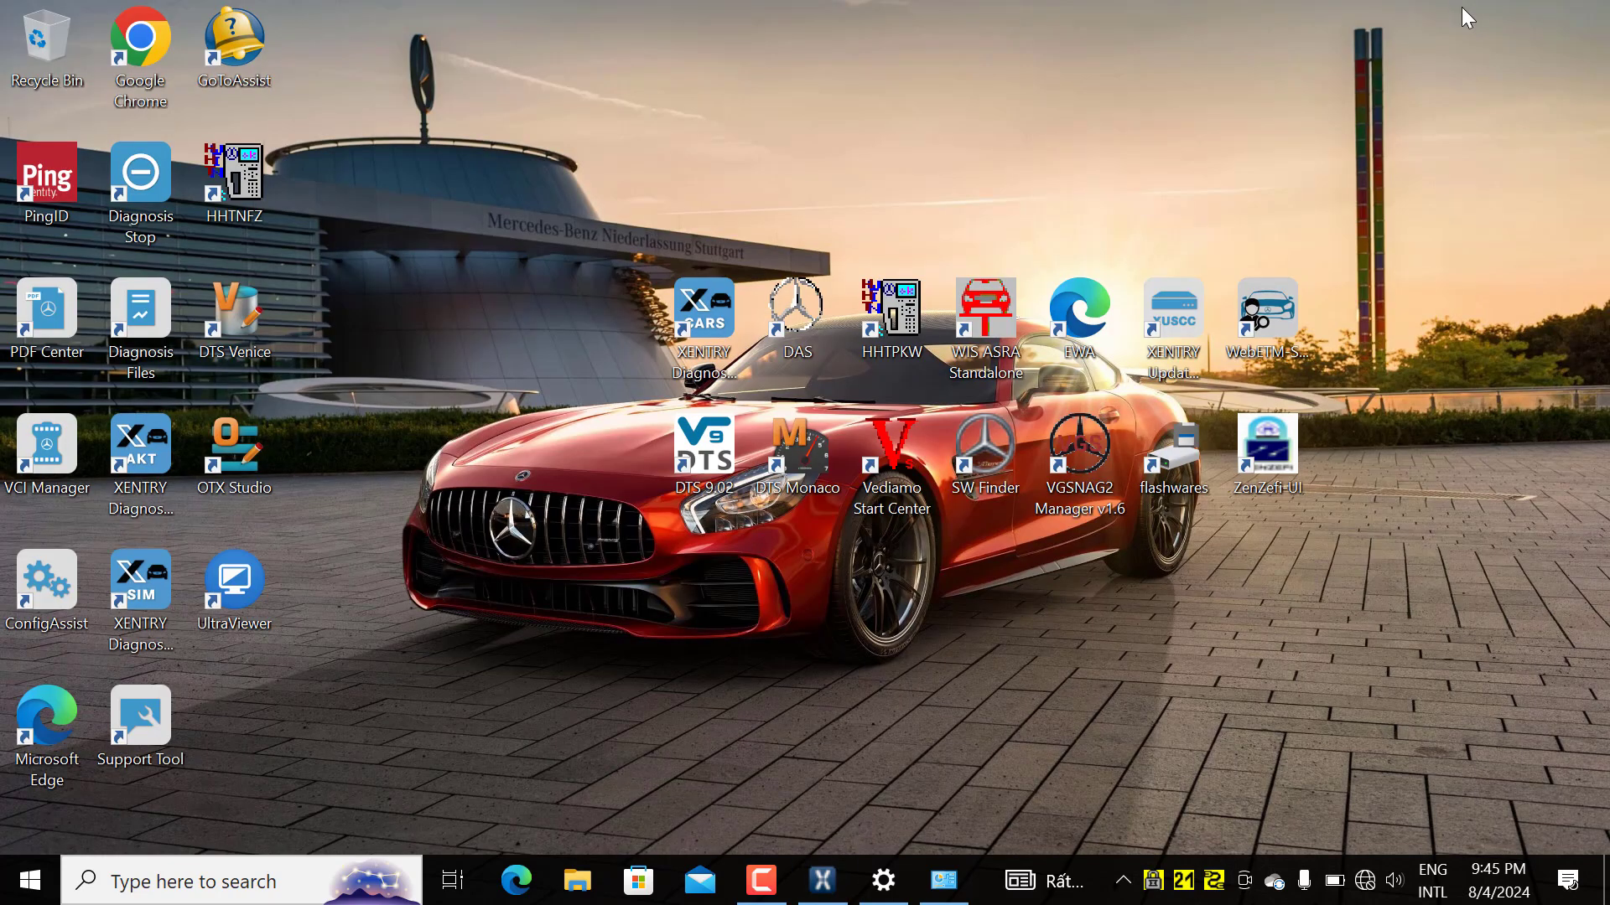